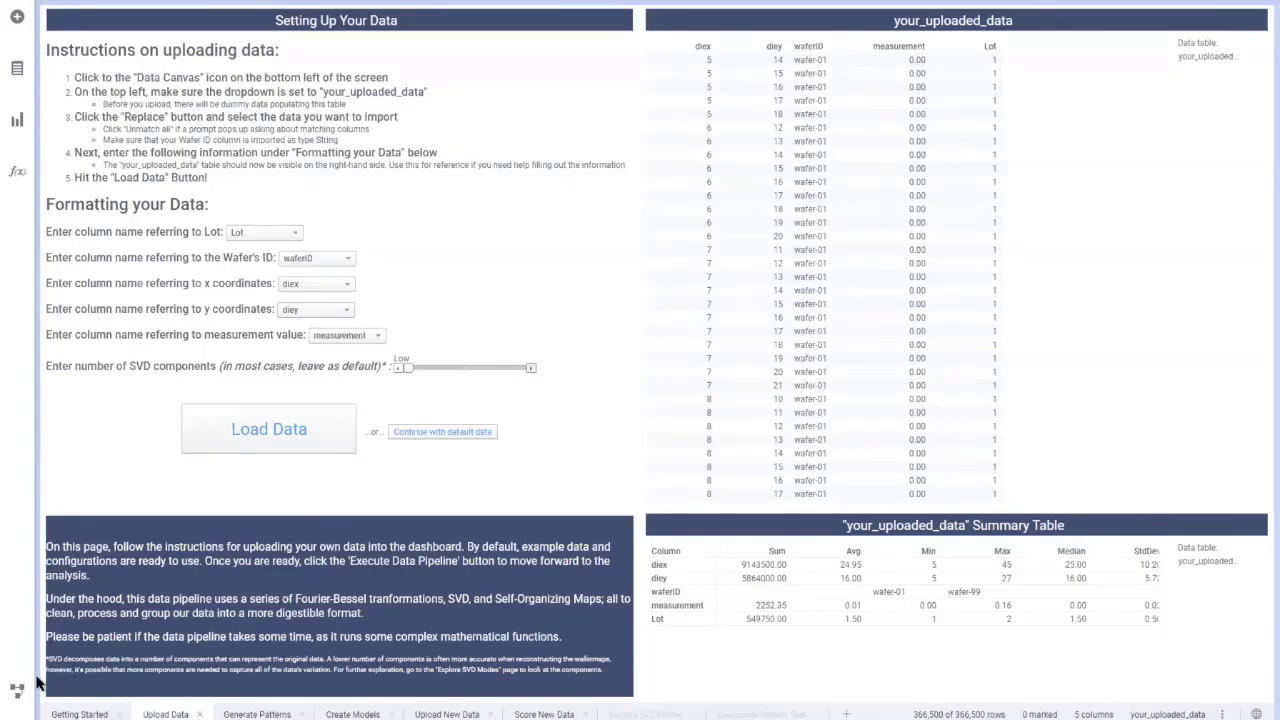
Step: Replace the data in the your_uploaded_data table with example_wafer_data.csv through the data canvas, accepting the comma-separated import settings
click(17, 692)
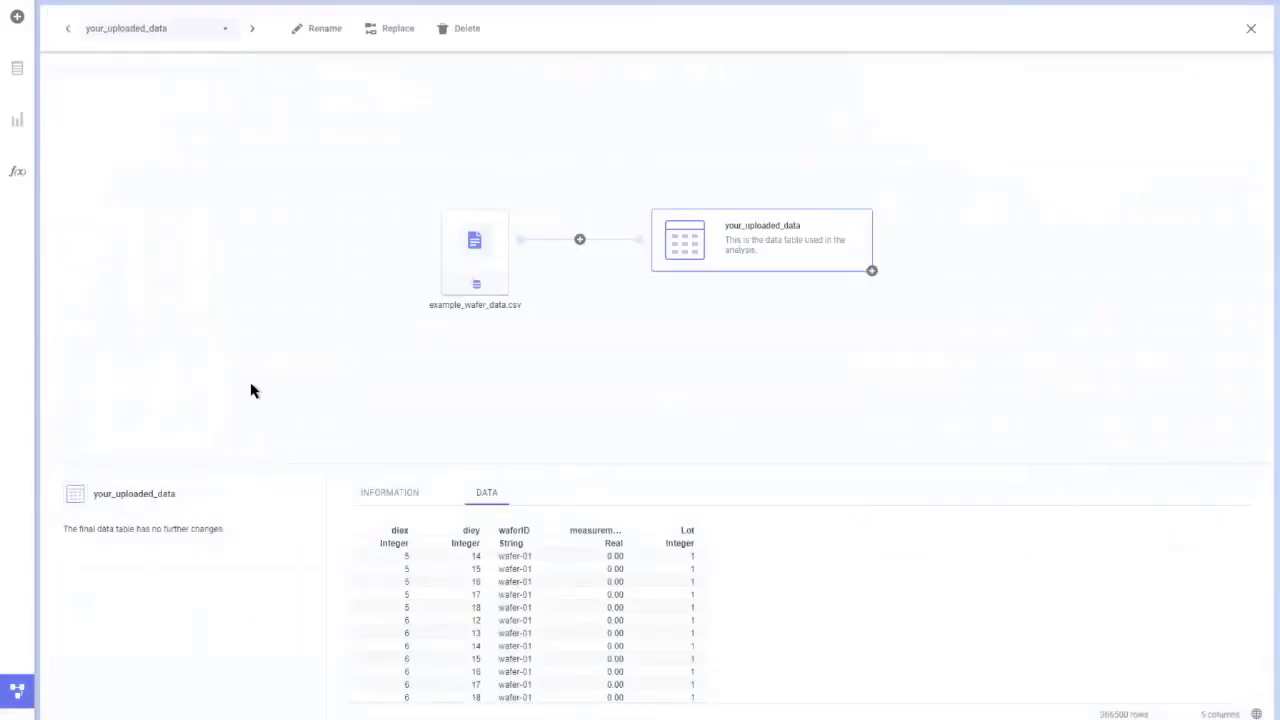
click(226, 29)
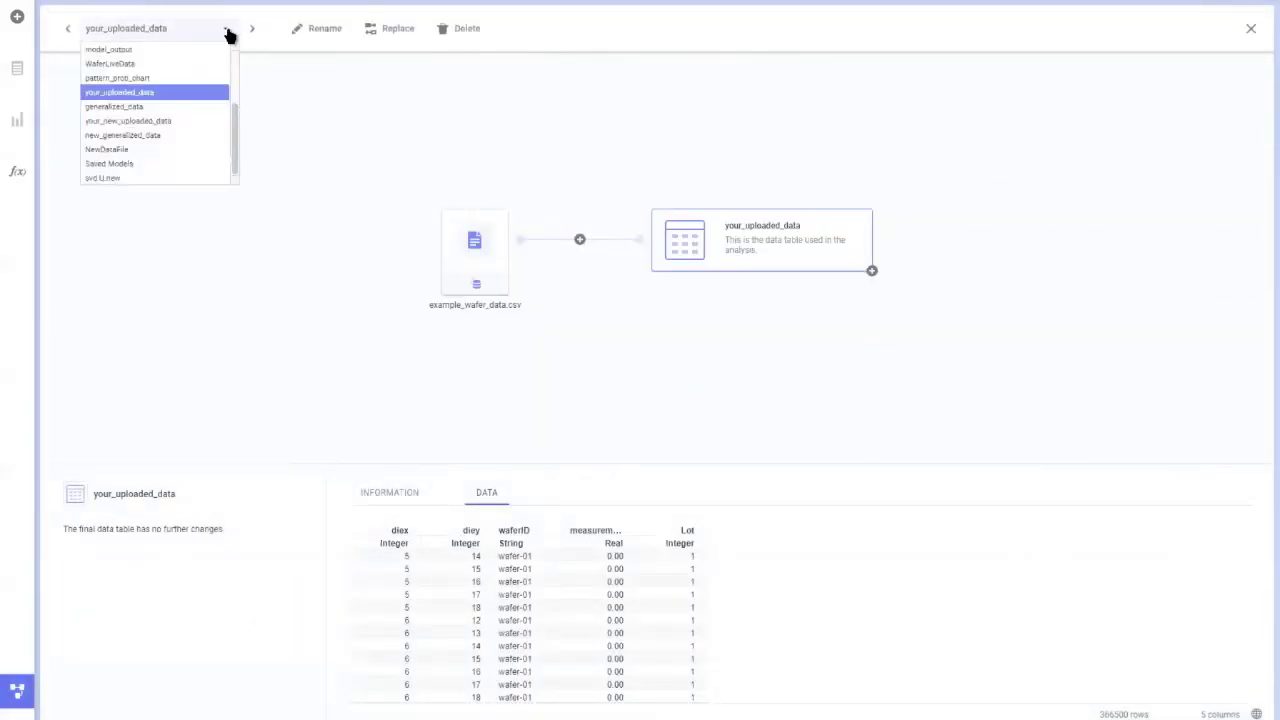
click(227, 31)
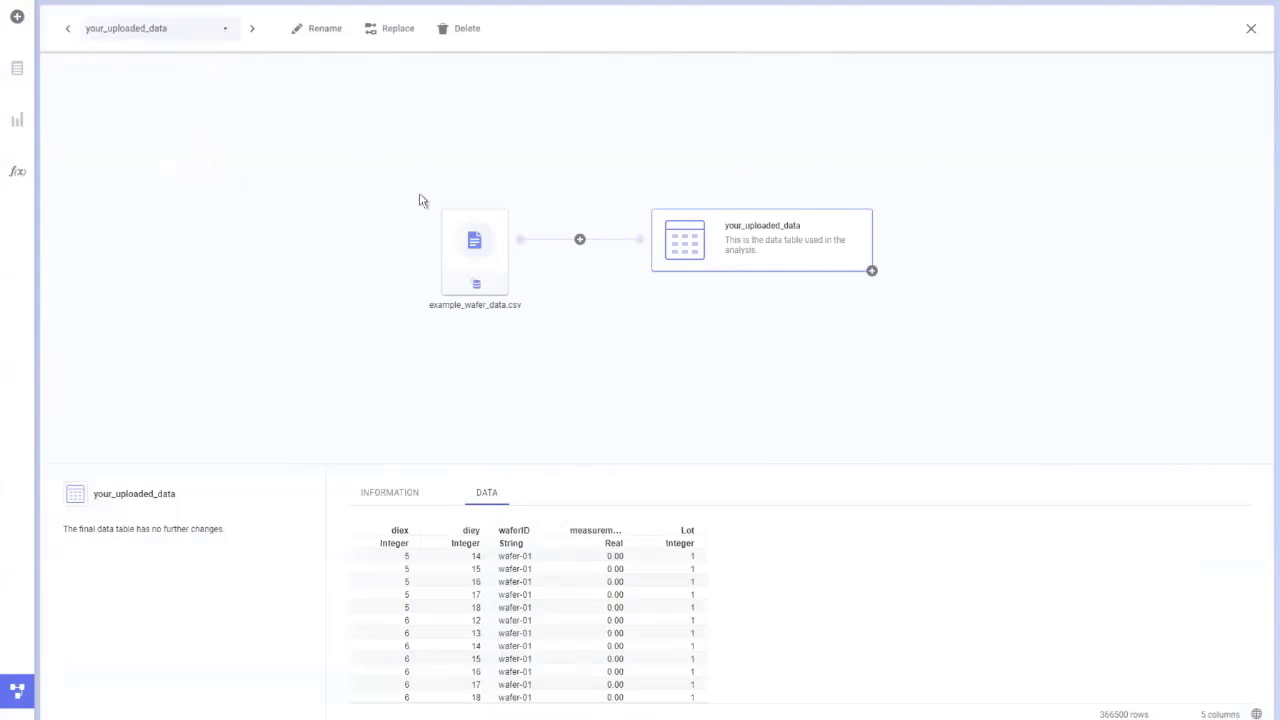
click(484, 243)
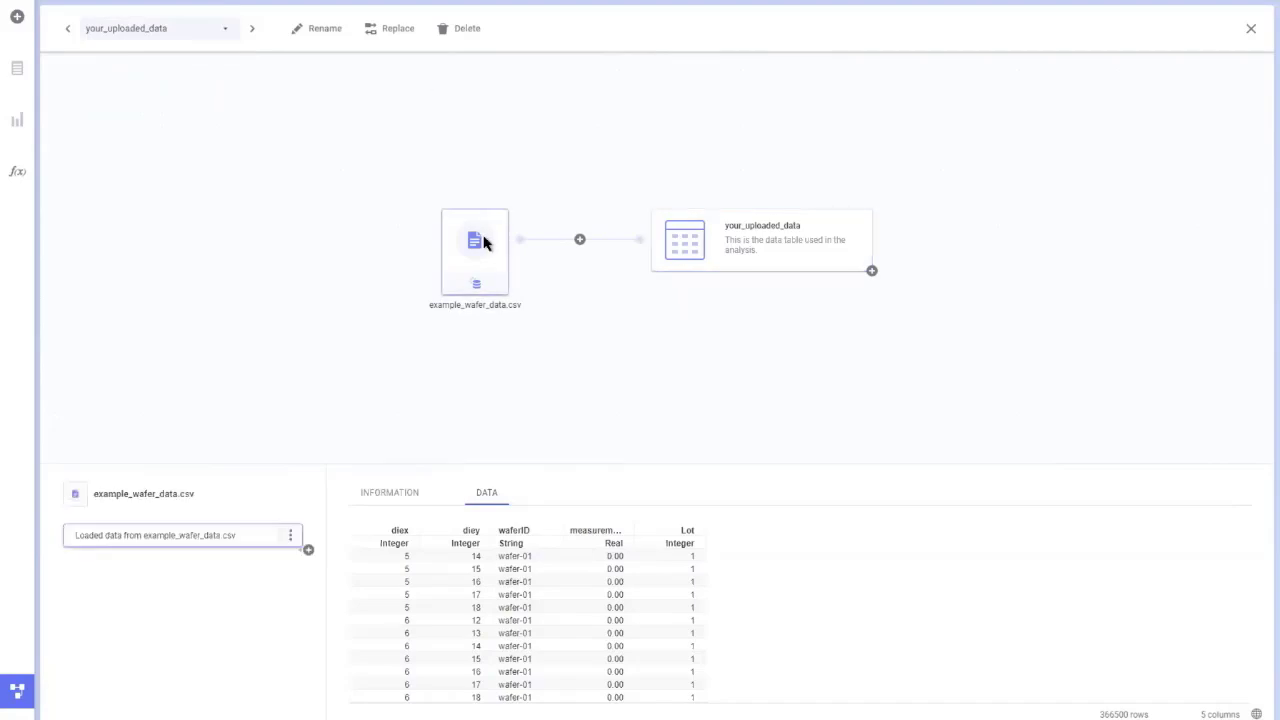
click(397, 30)
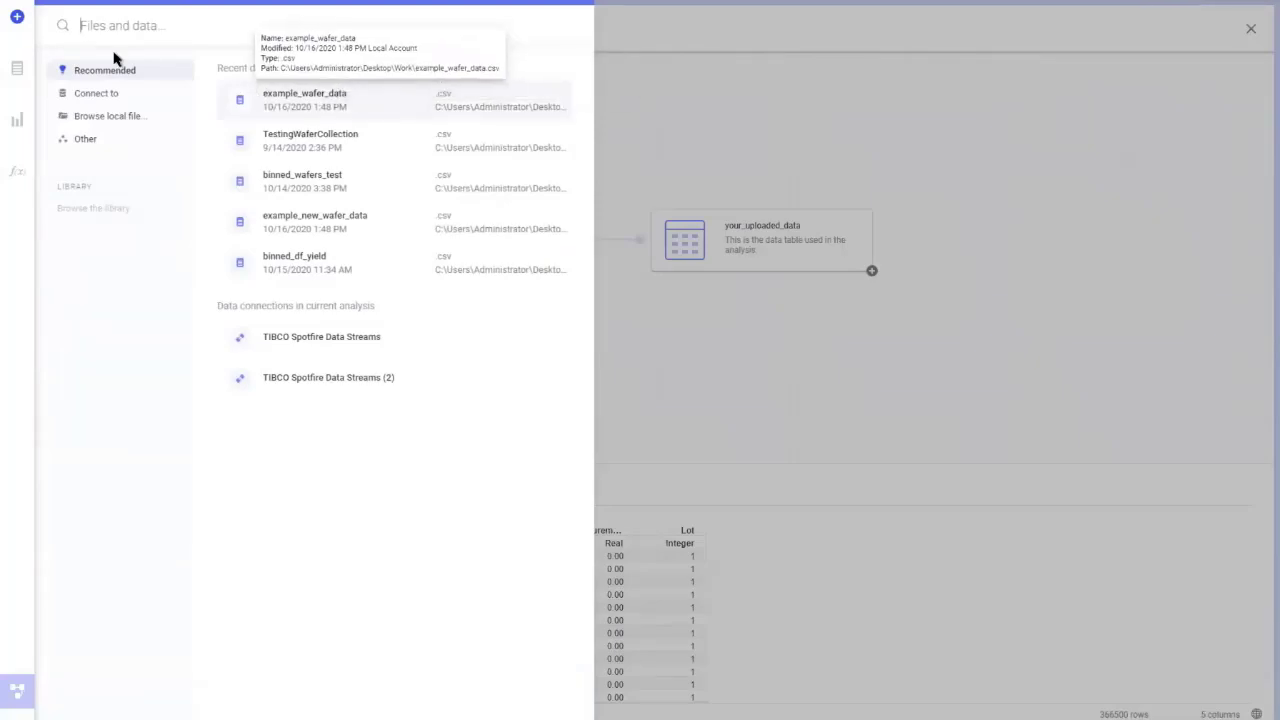
click(373, 107)
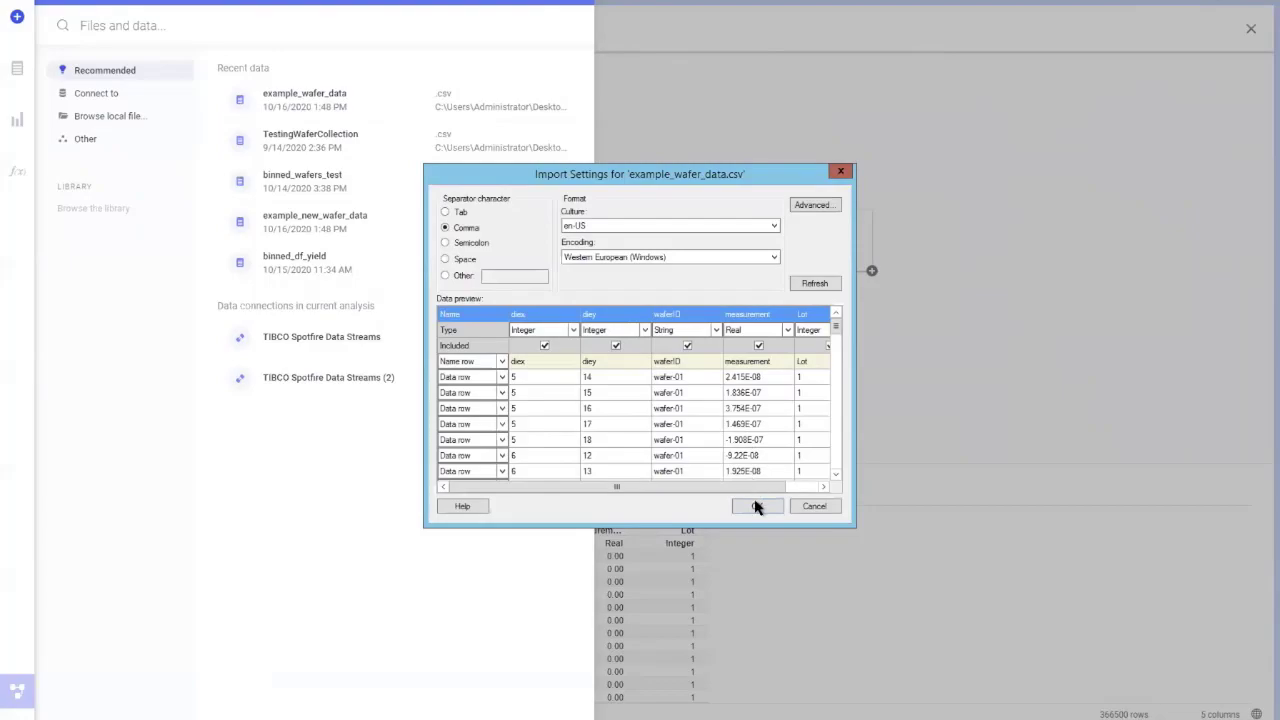
click(757, 508)
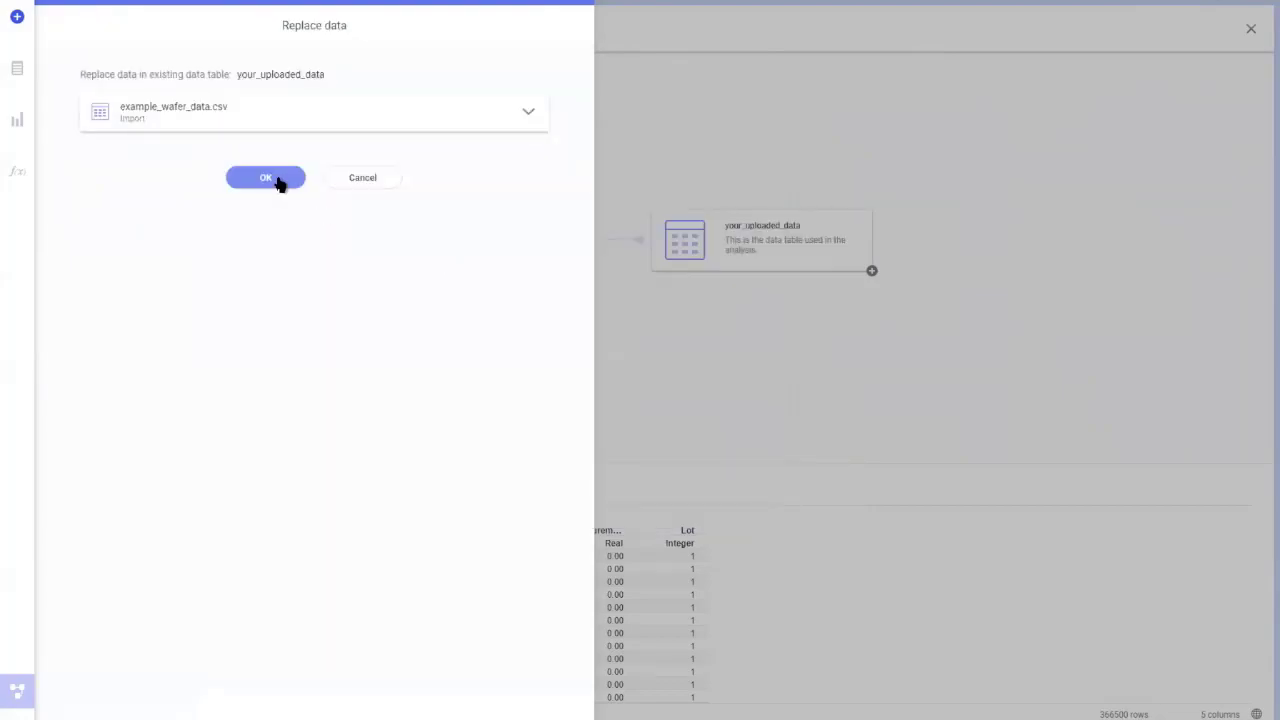
click(266, 178)
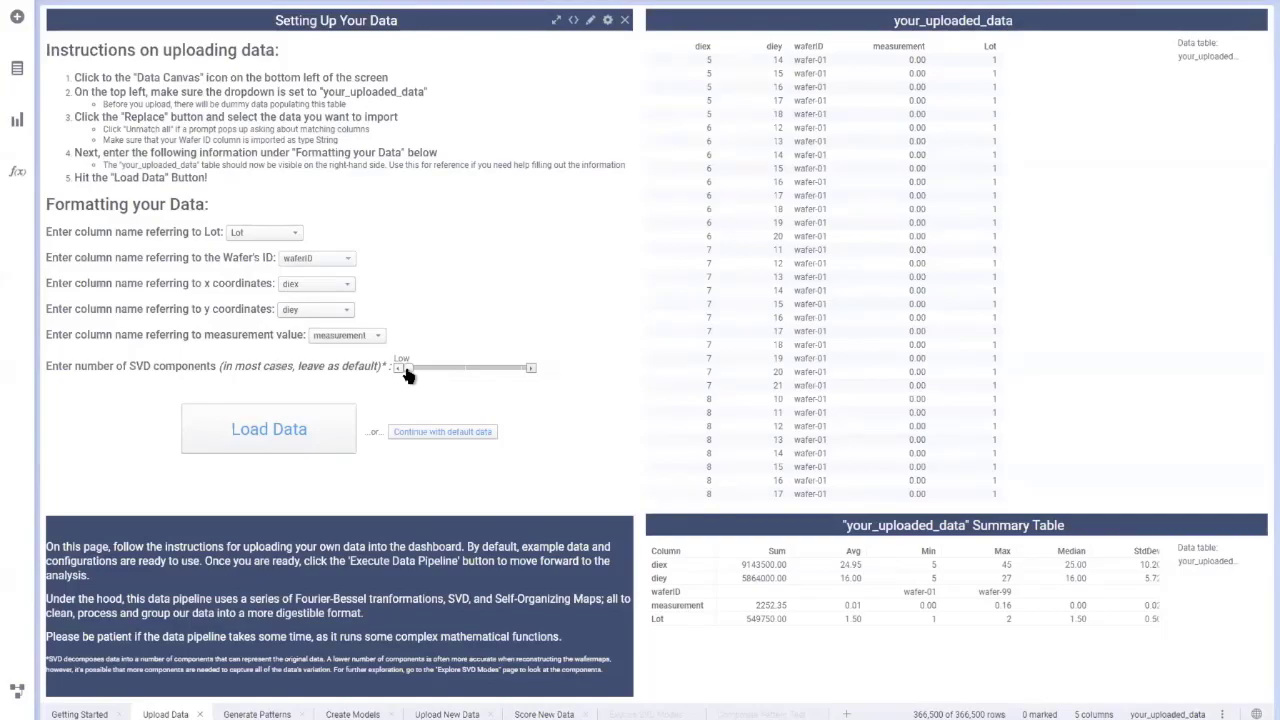
Step: Try a high number of SVD components, reset it to the low default, and continue with the default data
drag(405, 369, 527, 370)
click(408, 369)
click(455, 433)
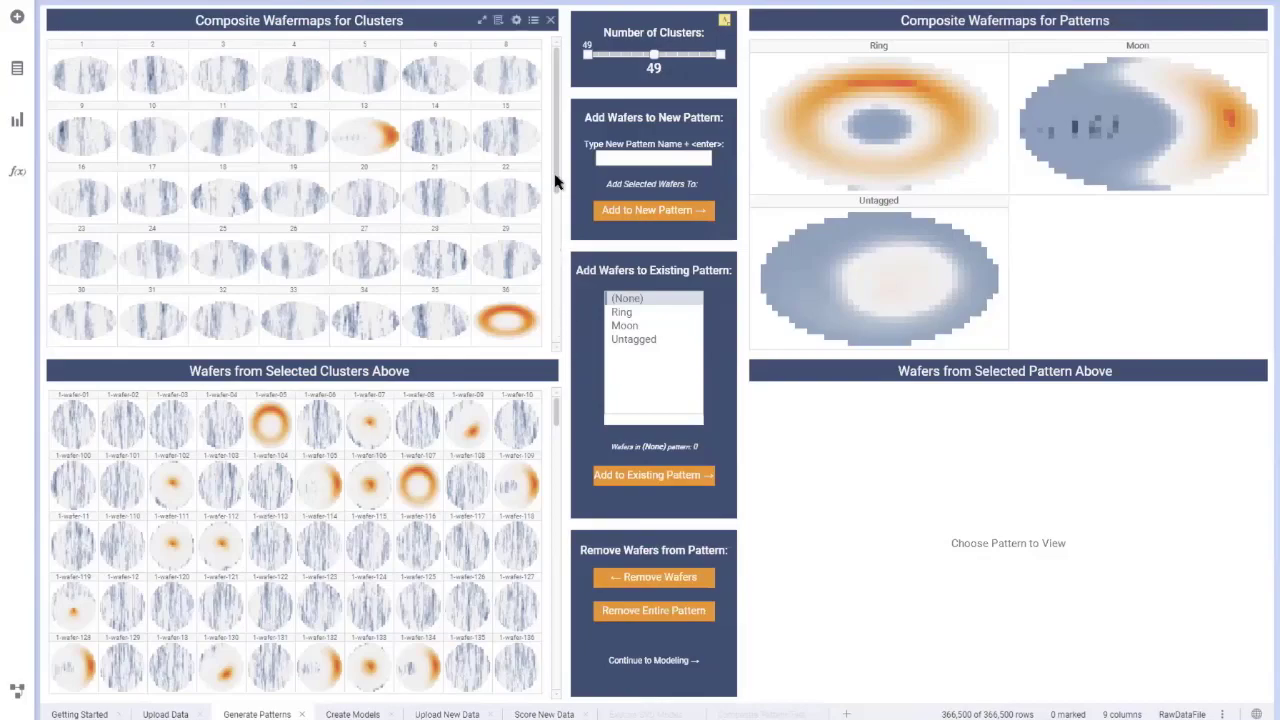
Step: Examine the individual wafers belonging to the Moon pattern and clear the selection
drag(557, 230, 563, 171)
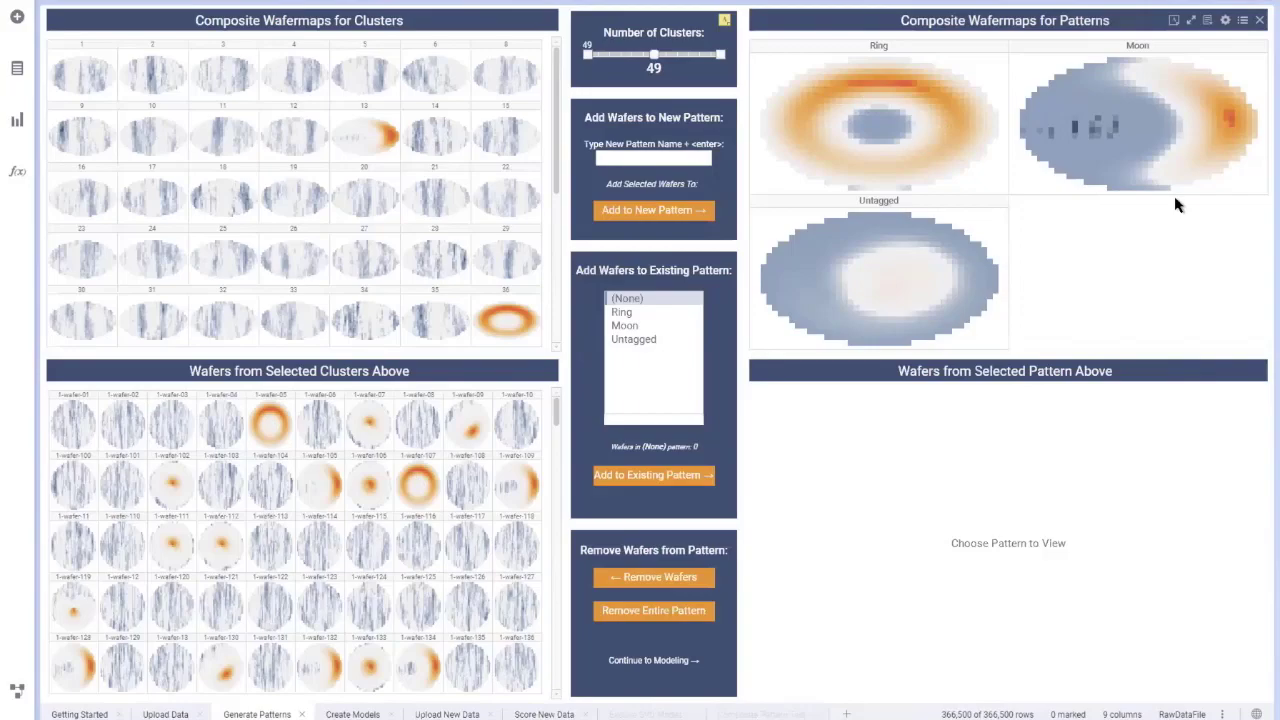
drag(1004, 44, 1258, 204)
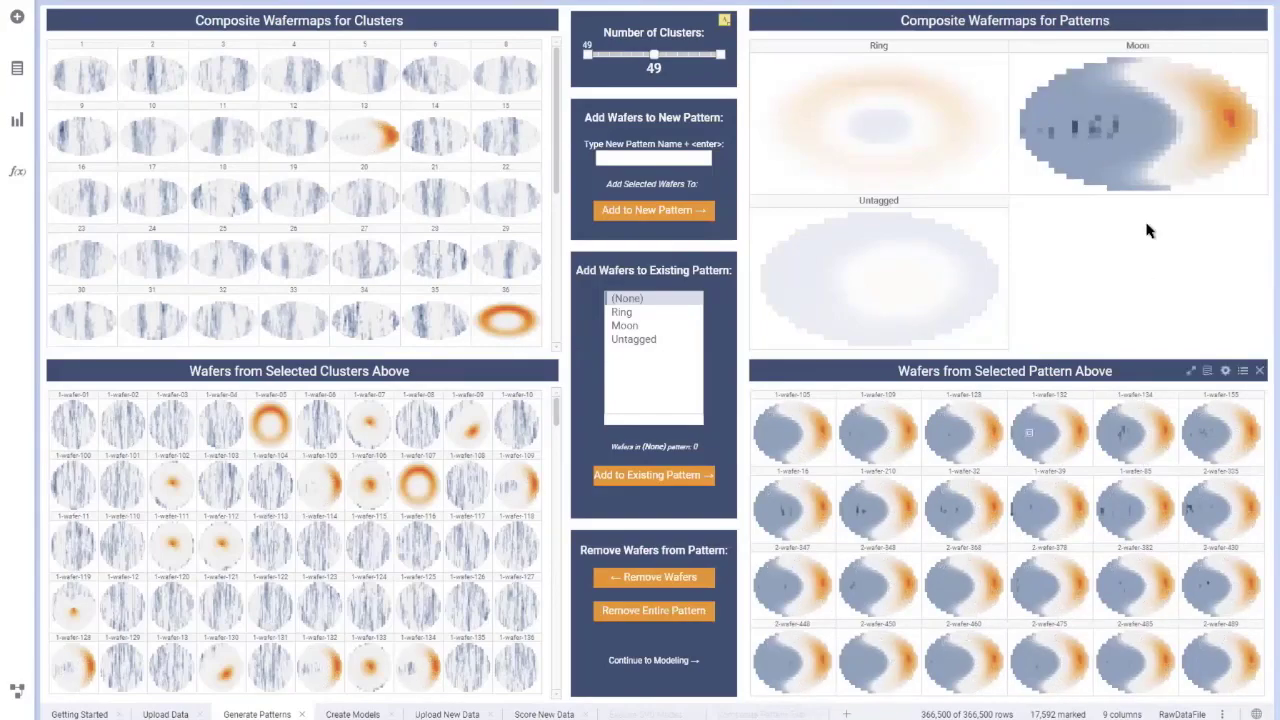
click(1230, 198)
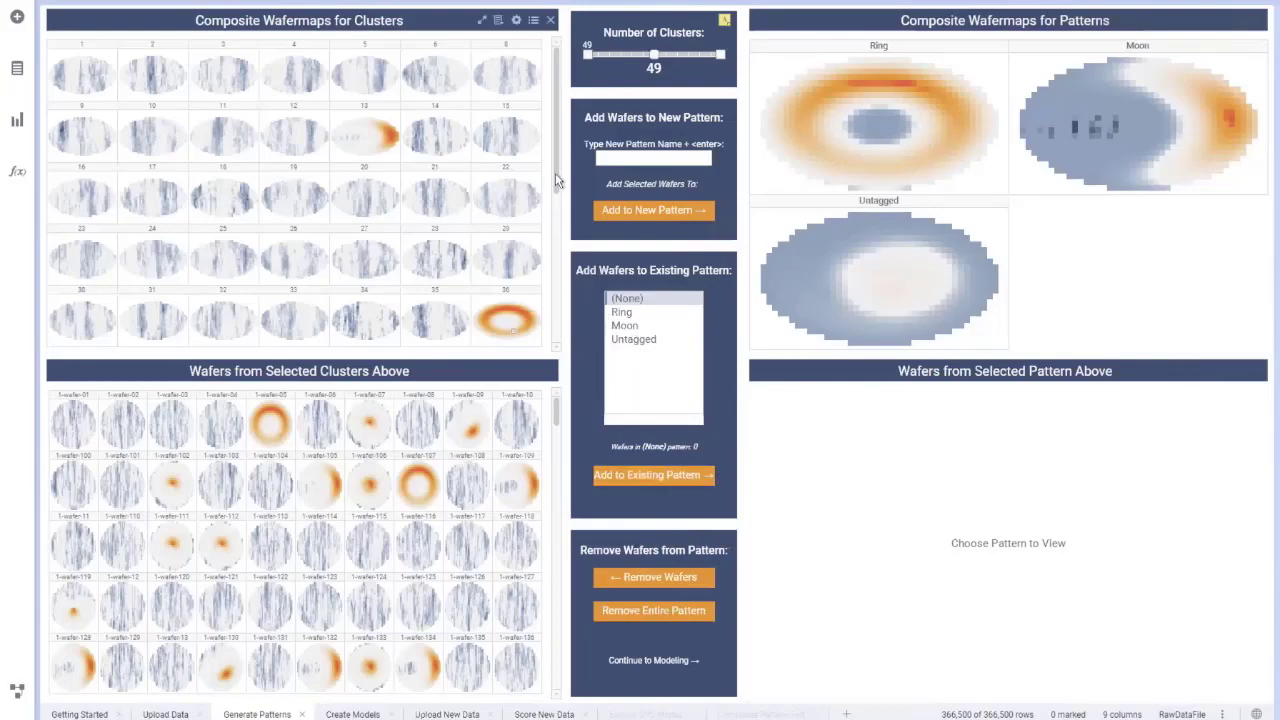
Step: Add all wafers of the heart-shaped cluster 42 to a new pattern named Heart
drag(557, 182, 563, 328)
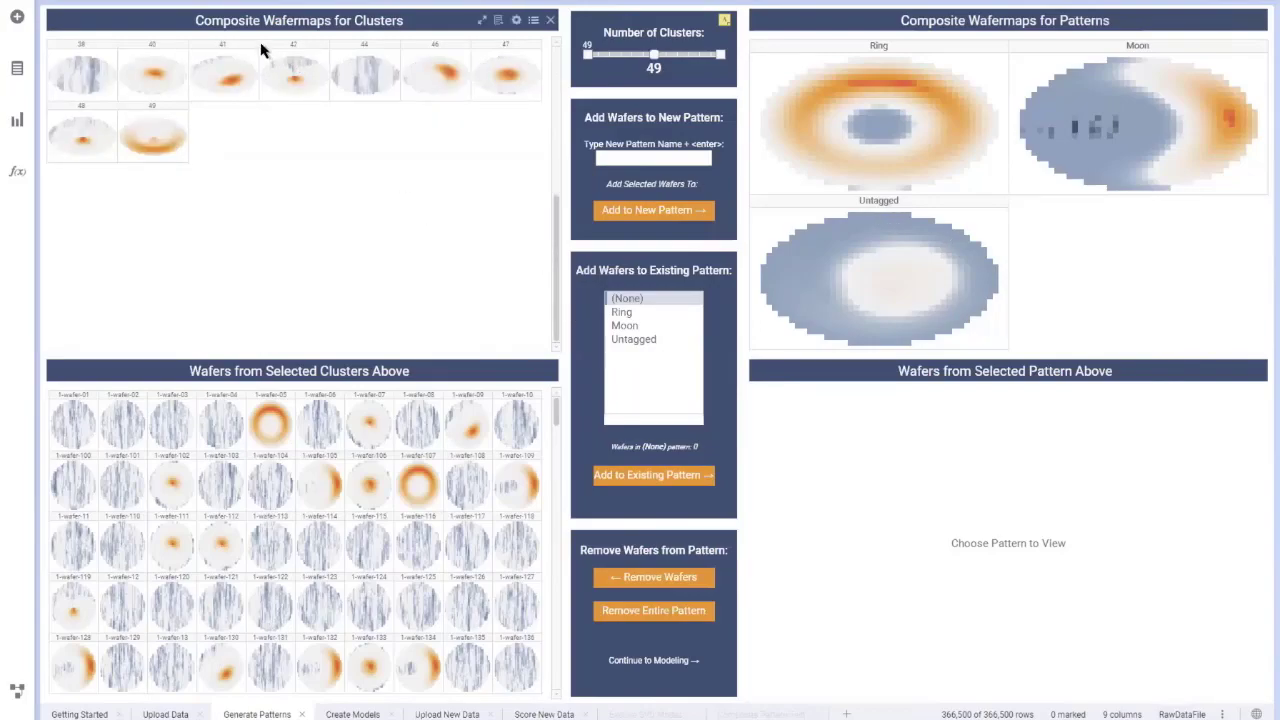
click(320, 100)
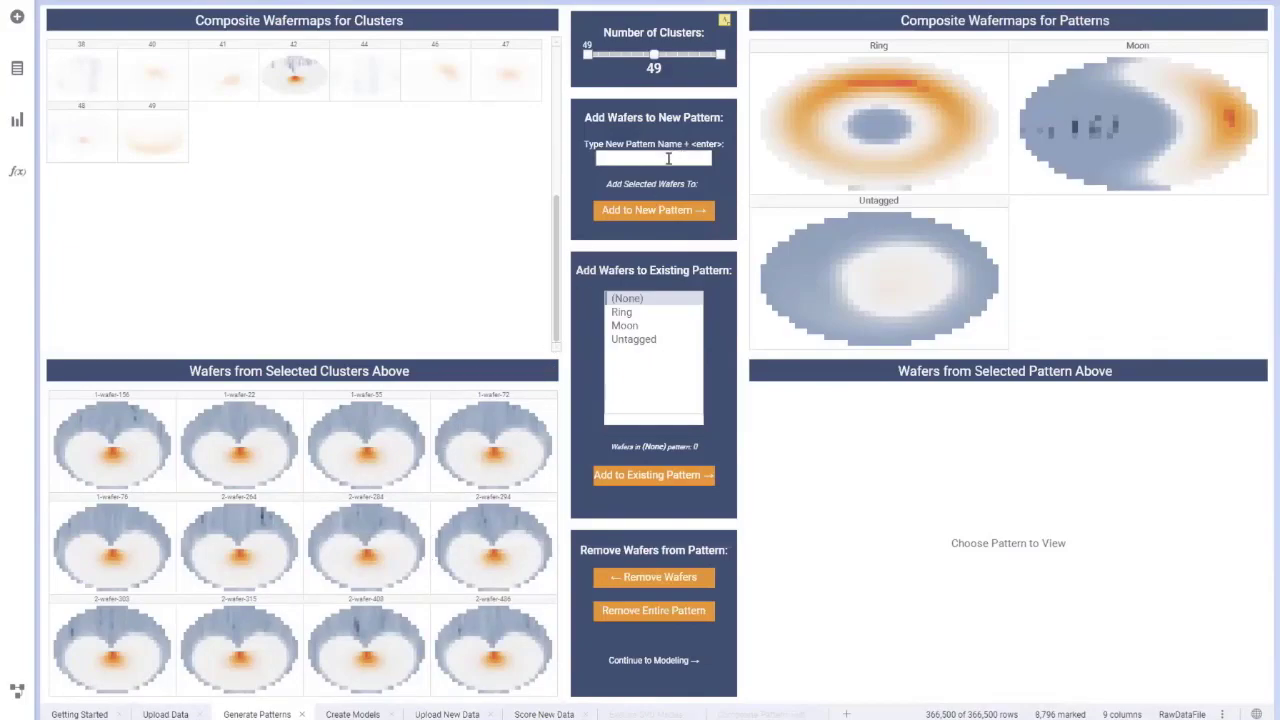
text(eart)
key(Return)
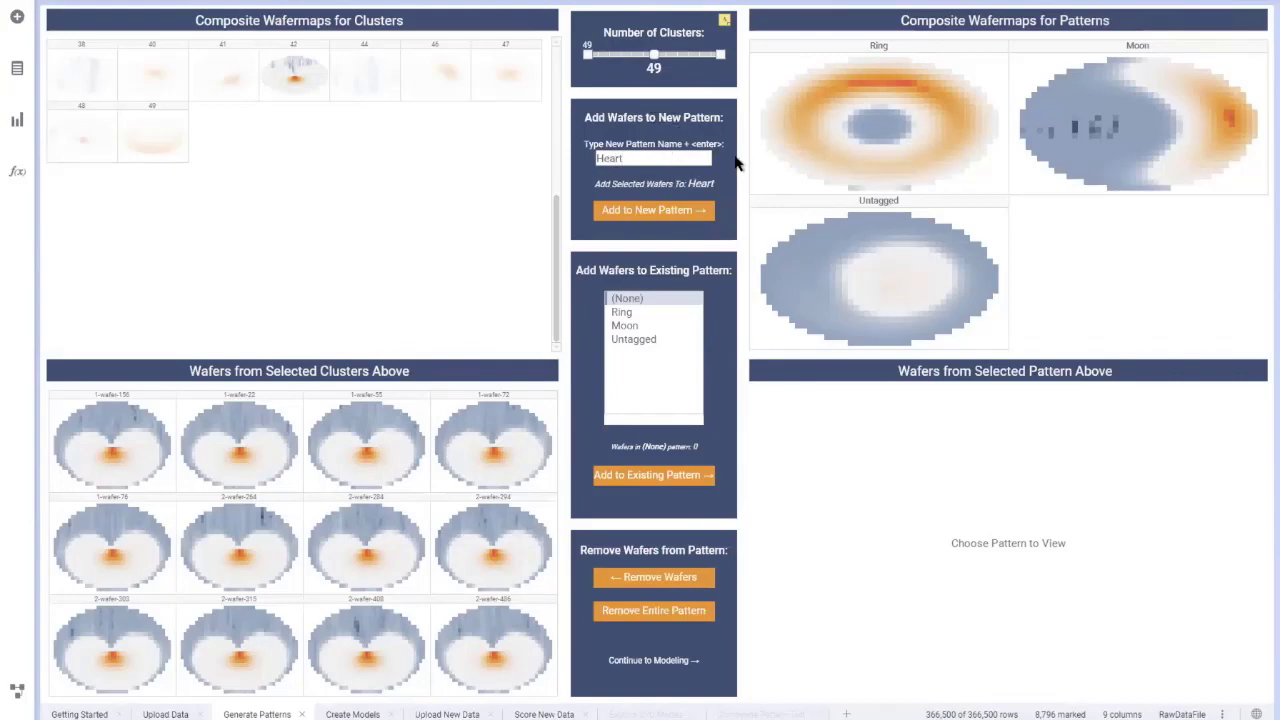
click(666, 215)
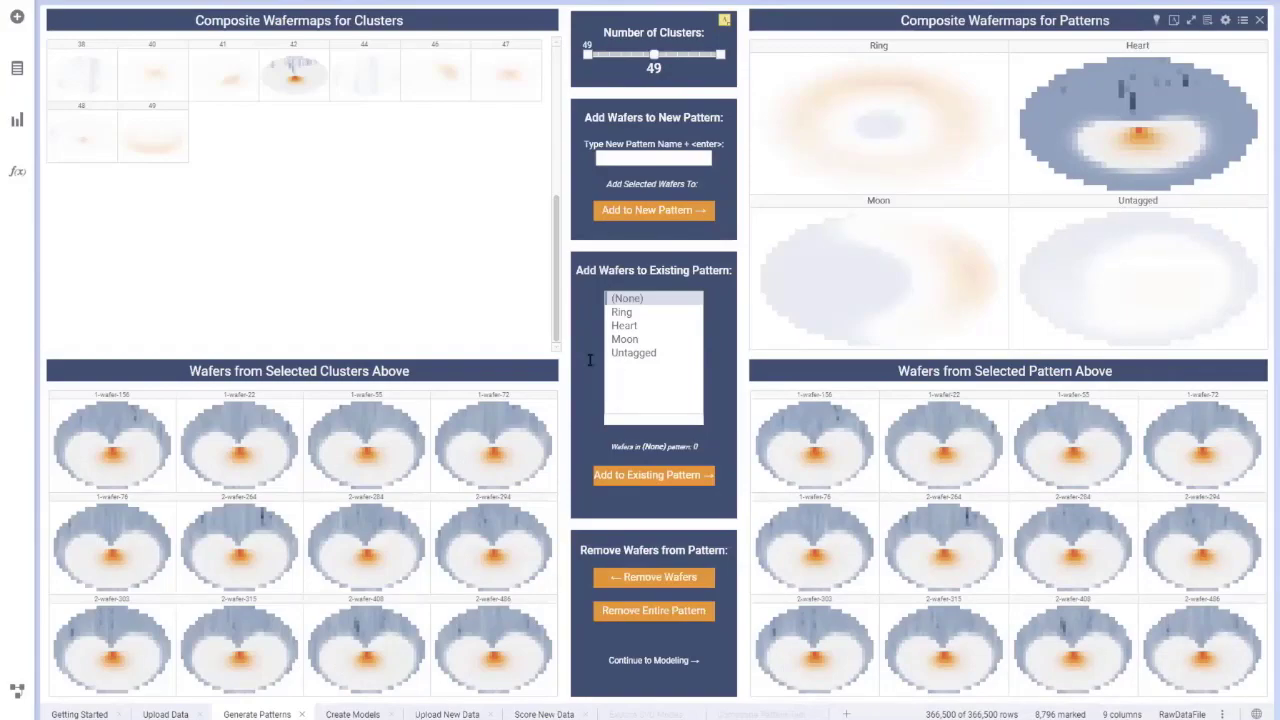
Step: Add wafers 2-wafer-391 and 2-wafer-457 from cluster 48 to the existing Heart pattern
drag(557, 243, 557, 70)
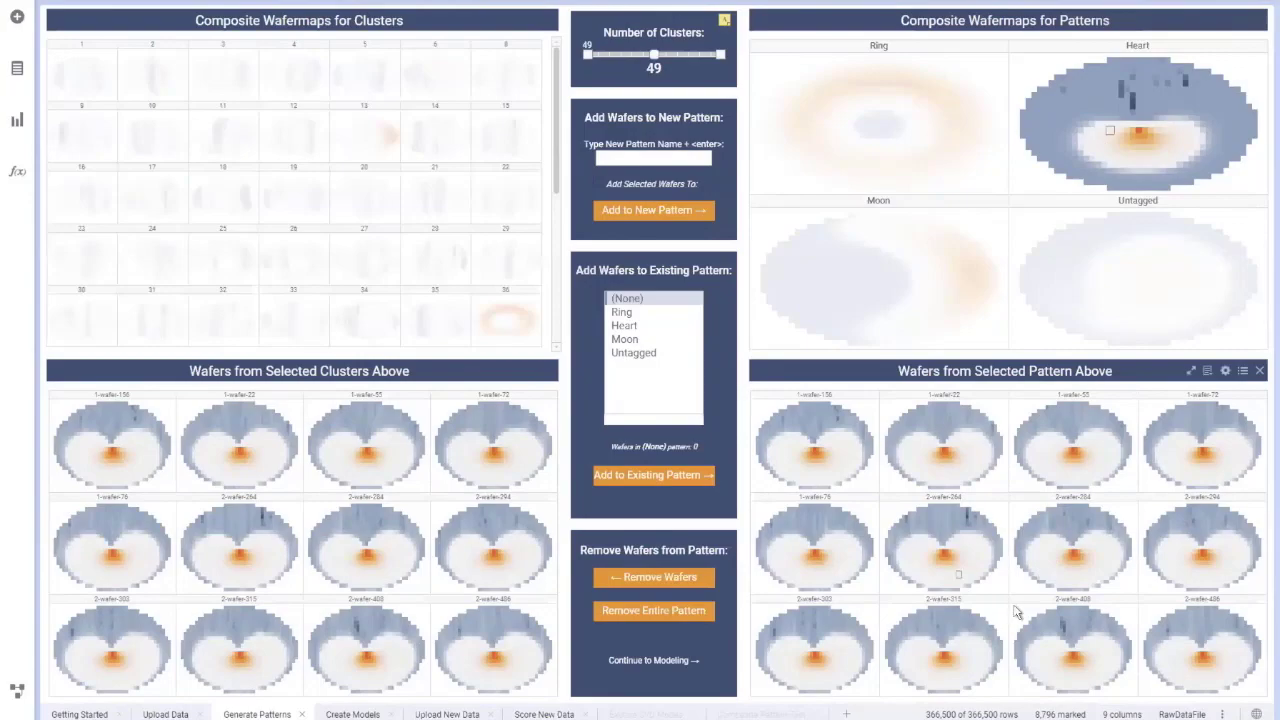
click(397, 210)
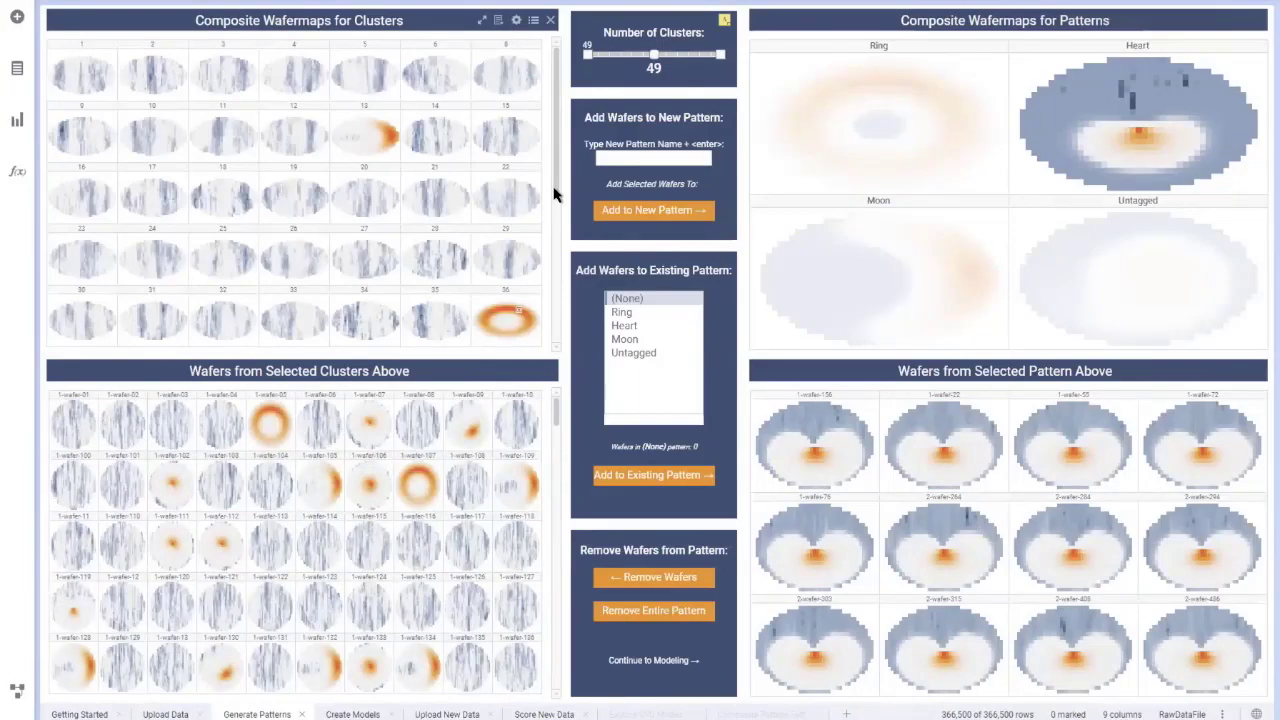
drag(556, 195, 561, 330)
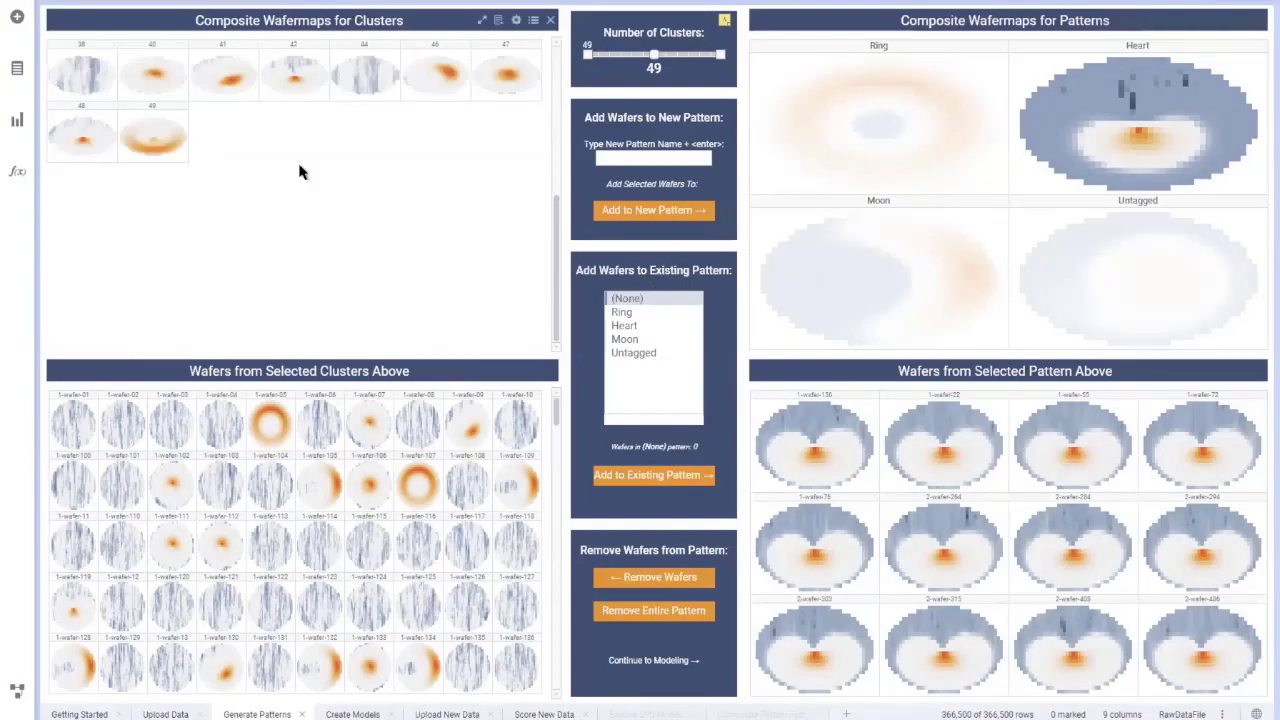
drag(50, 106, 116, 174)
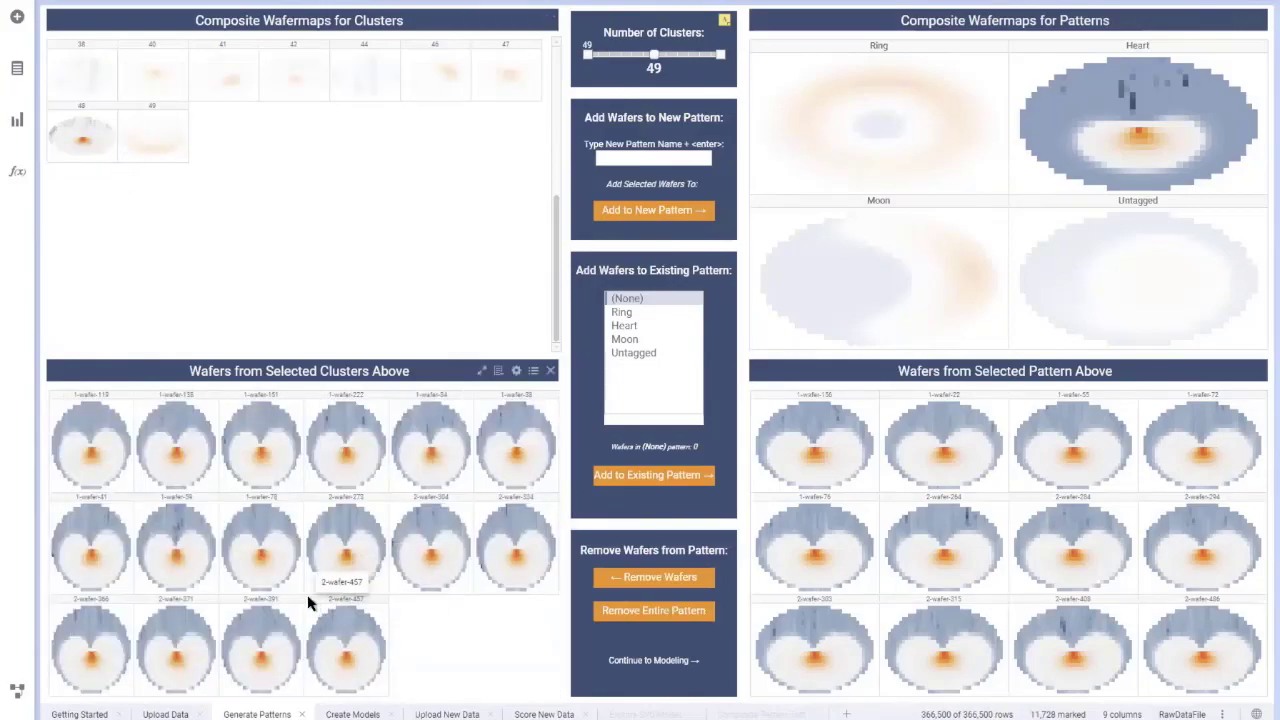
drag(219, 597, 410, 700)
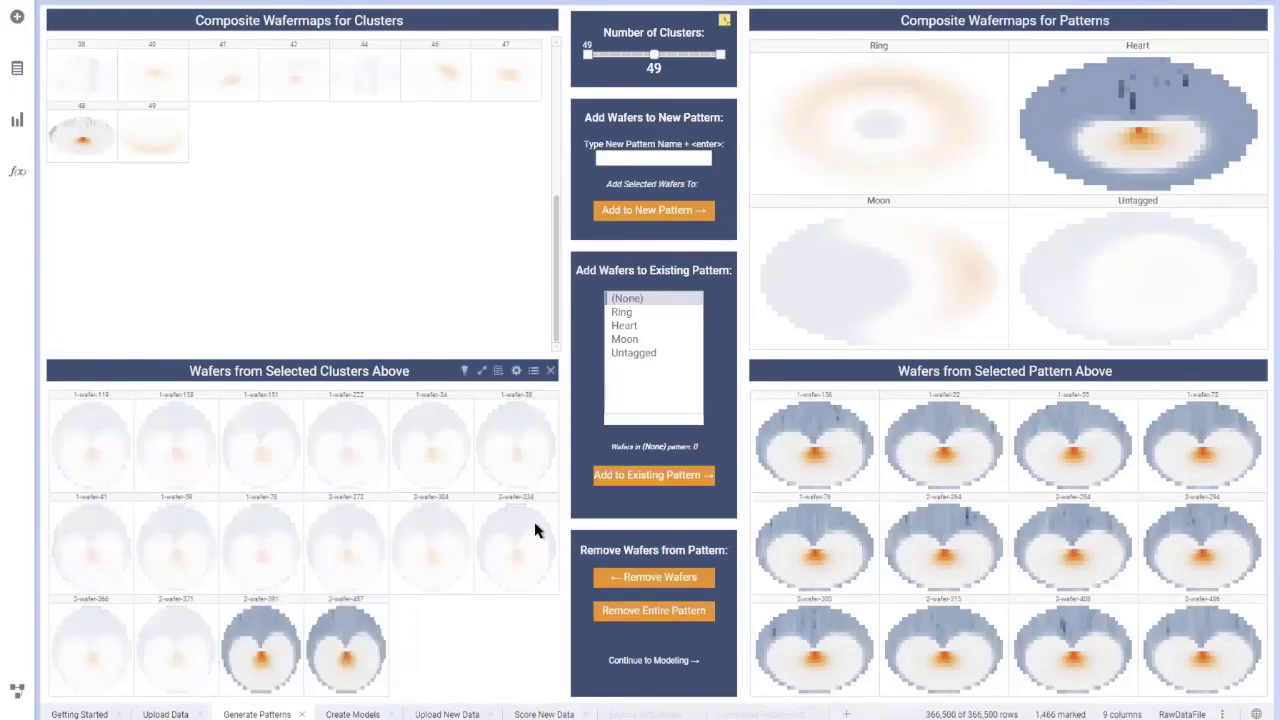
click(643, 330)
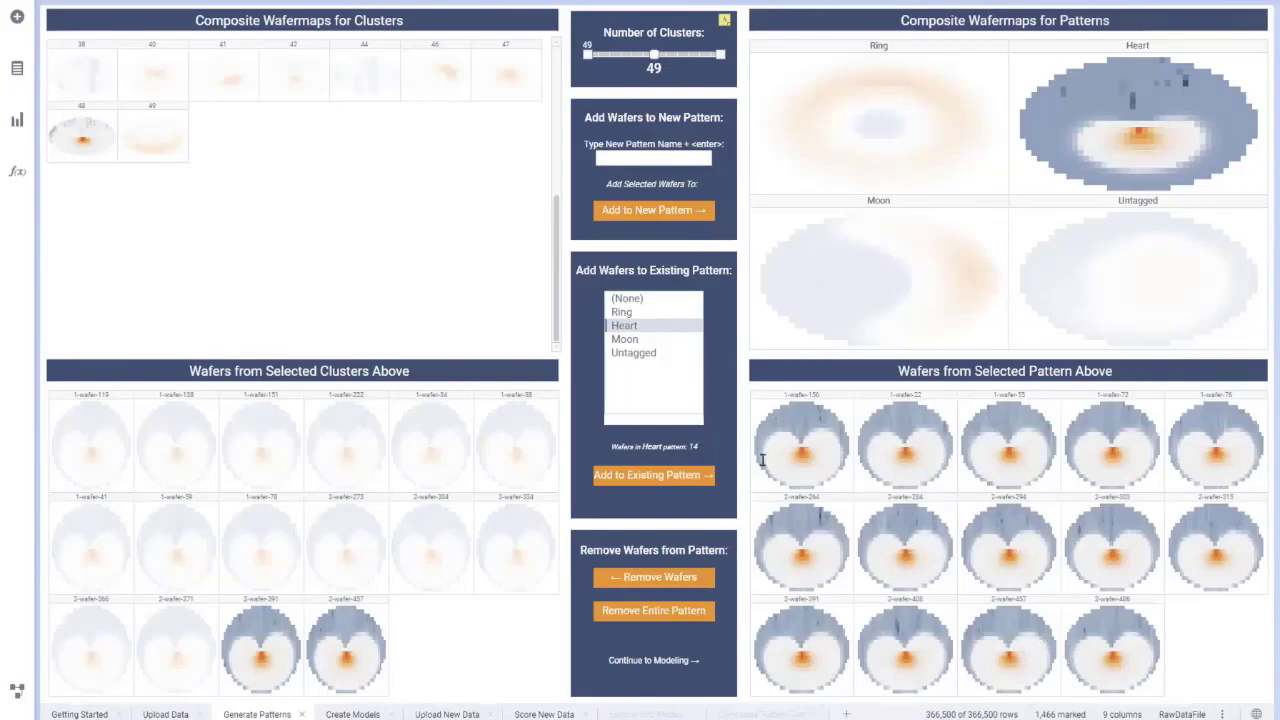
Step: Remove wafer 1-wafer-156 from the Heart pattern
mouse_move(966, 627)
drag(751, 395, 851, 506)
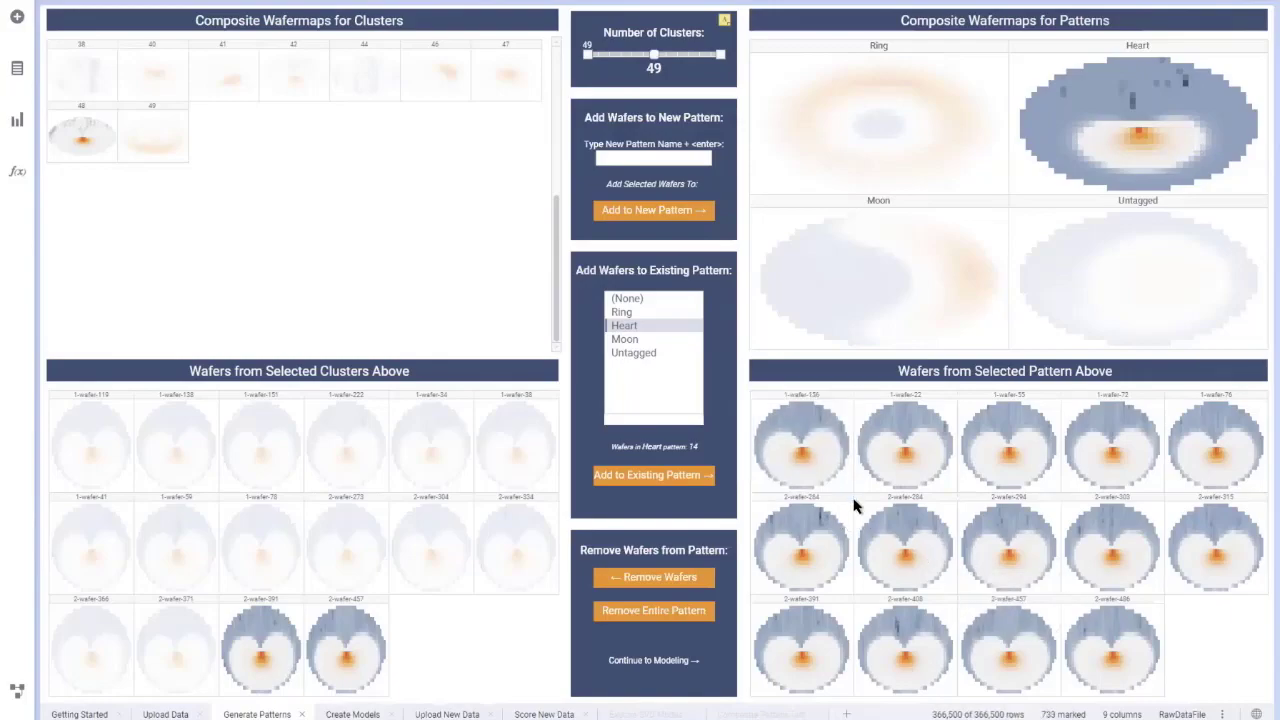
click(680, 582)
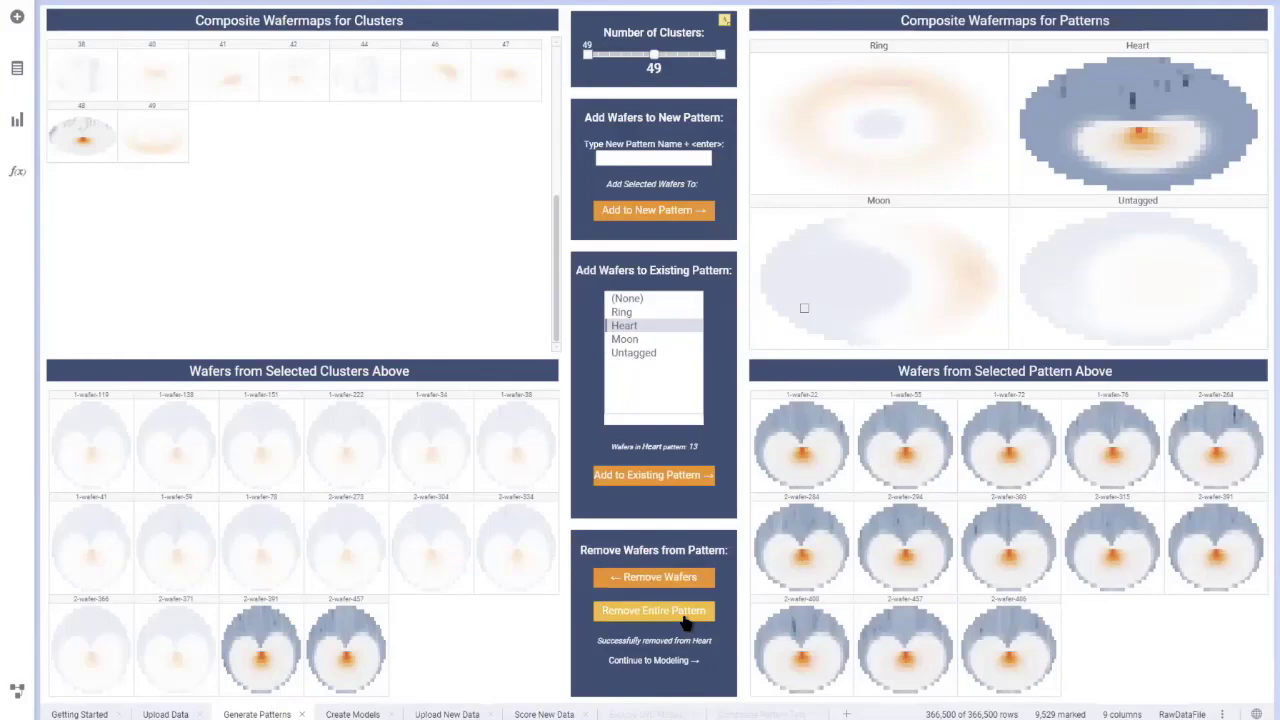
Step: Remove the entire Heart pattern and undo the removal
click(686, 618)
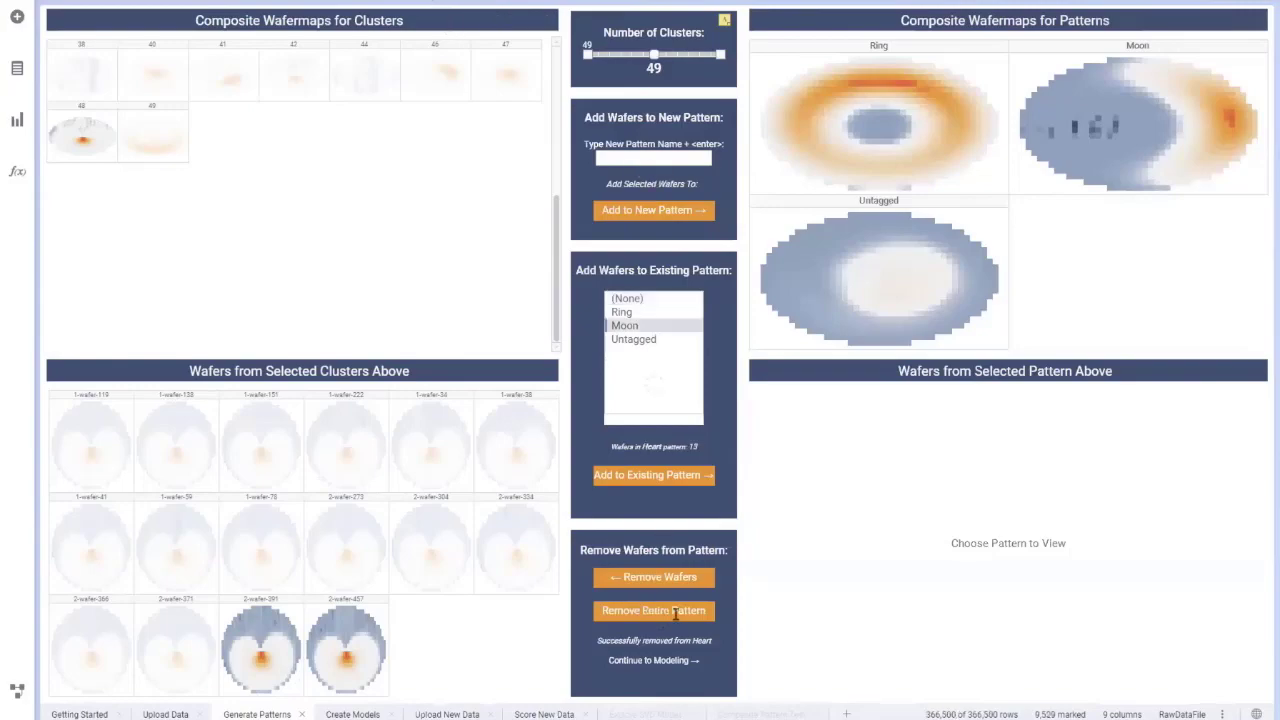
key(ctrl+z)
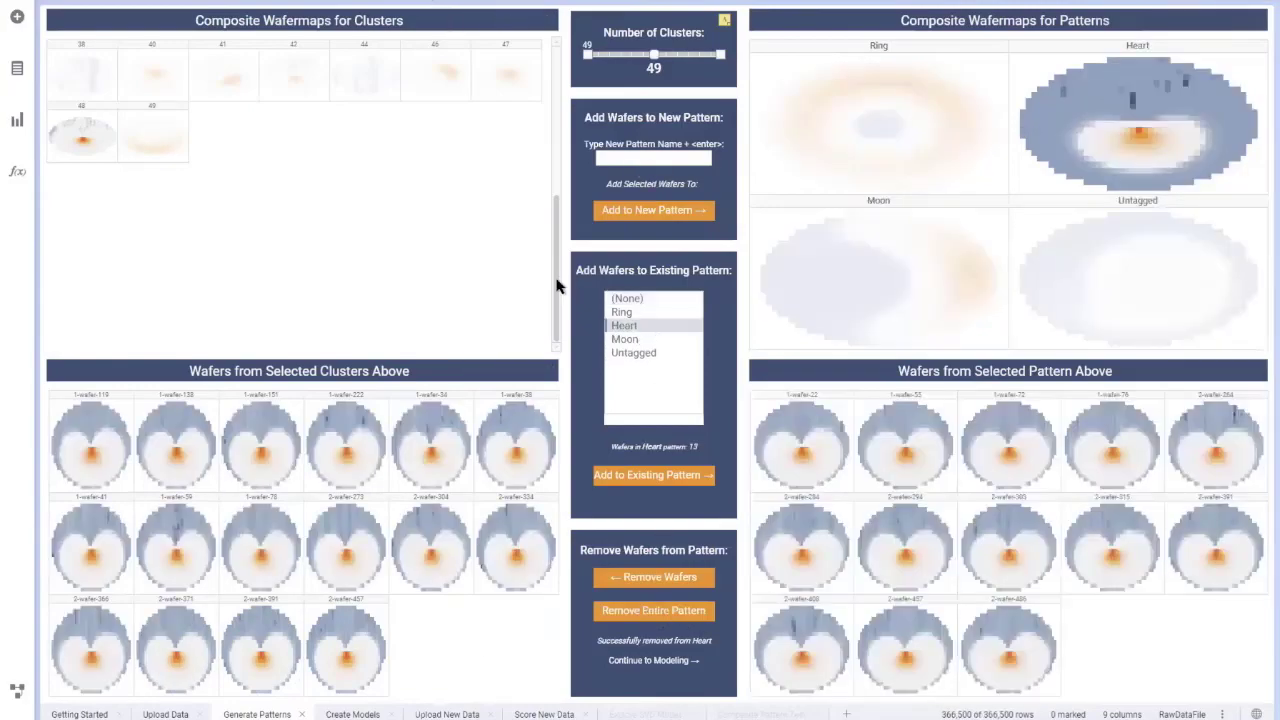
Step: Clear the selections in the composite wafermaps for clusters and for patterns
click(558, 120)
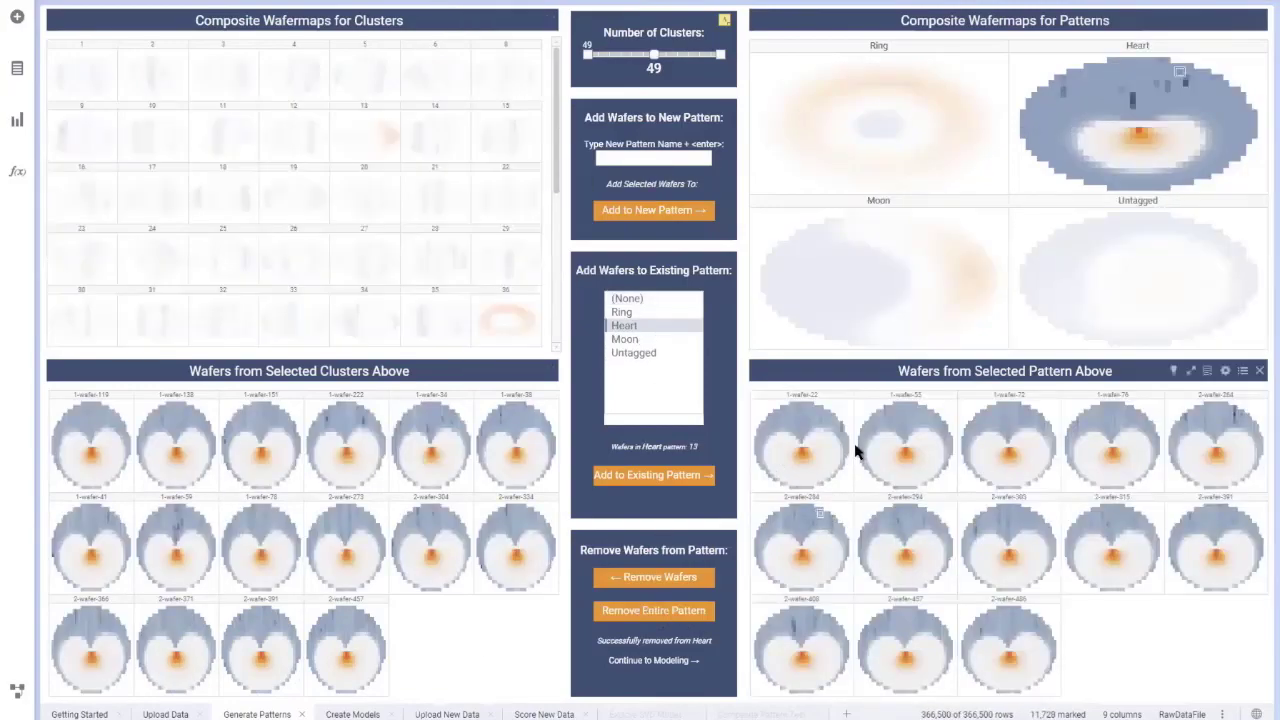
click(474, 312)
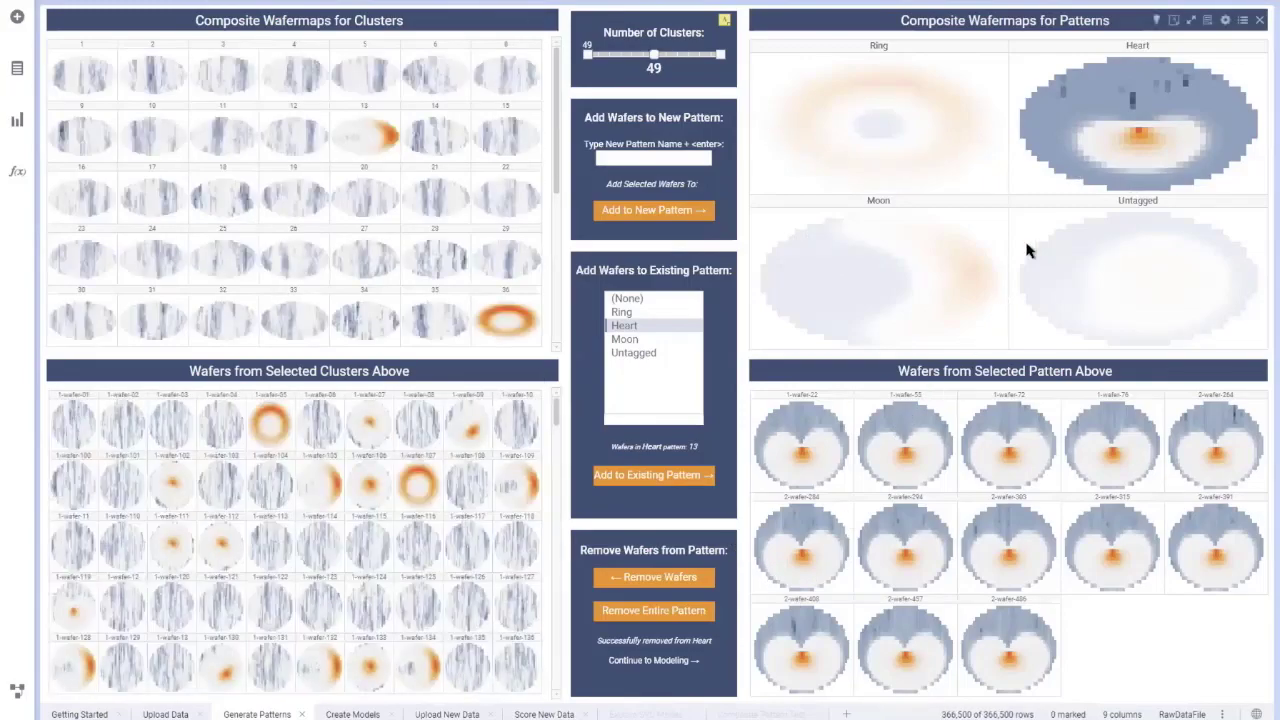
click(1024, 323)
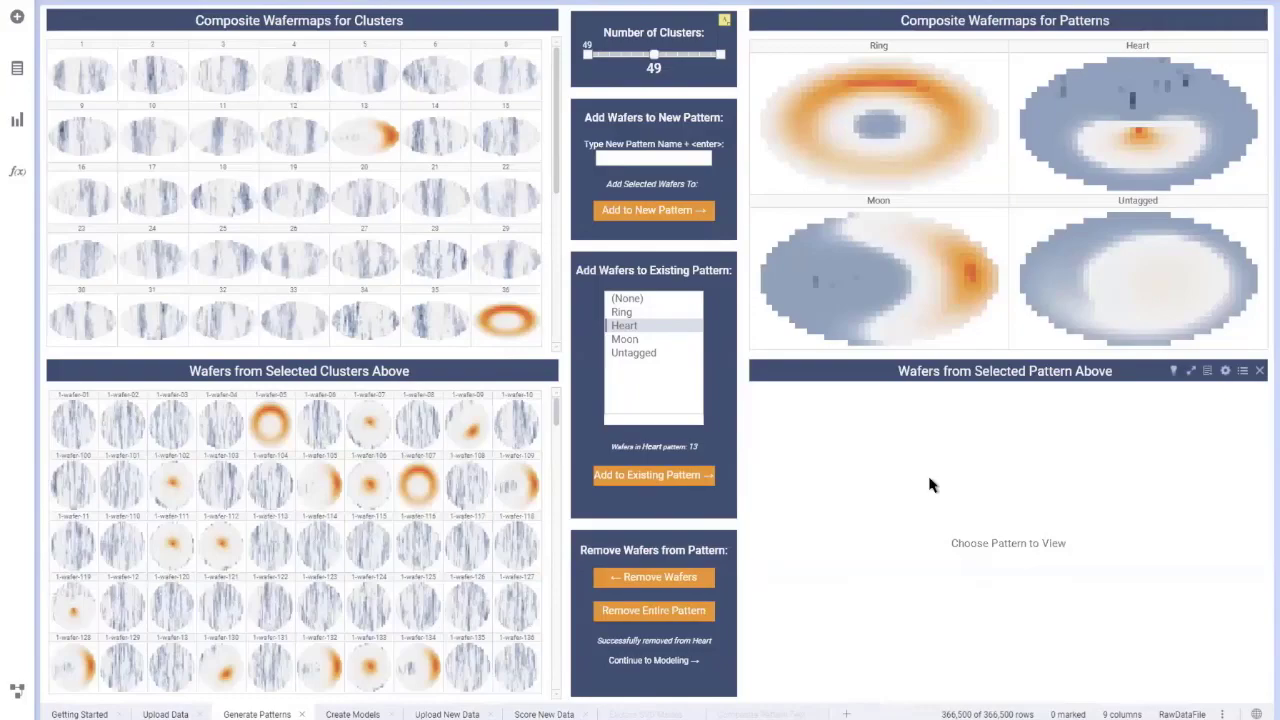
Step: Continue to modeling and run a classification model with Heart as the target pattern
click(662, 668)
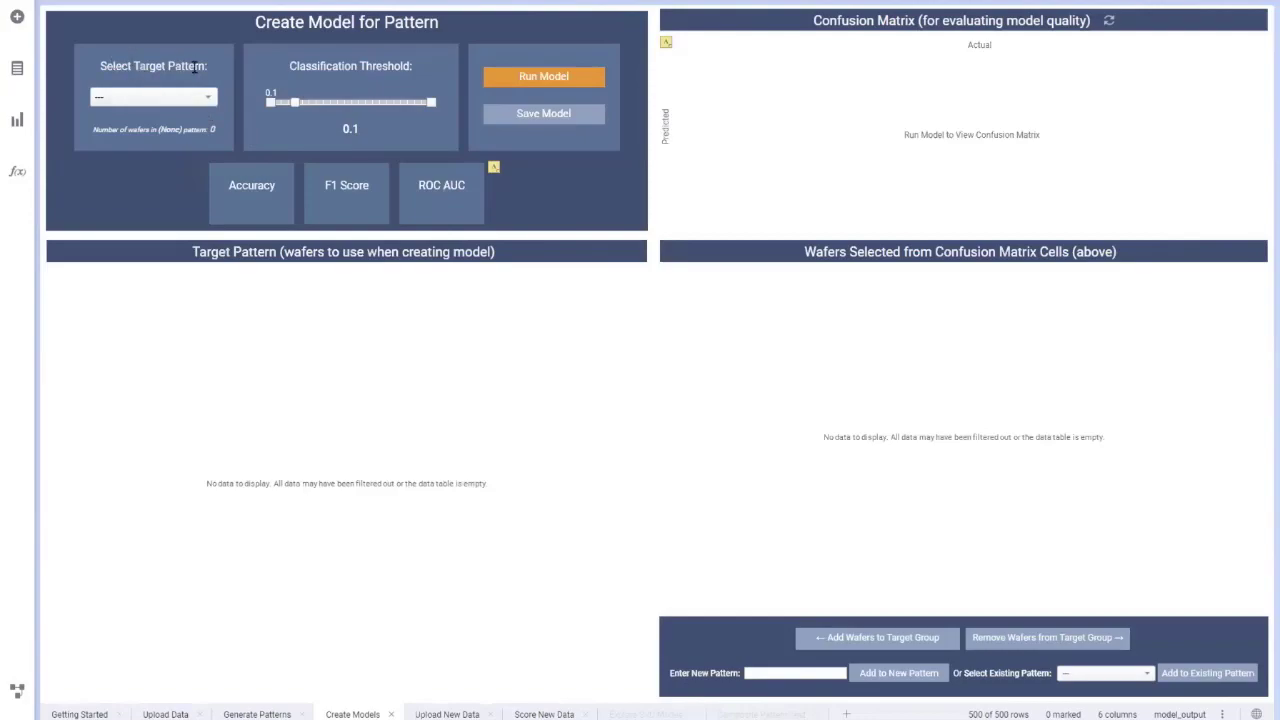
click(198, 97)
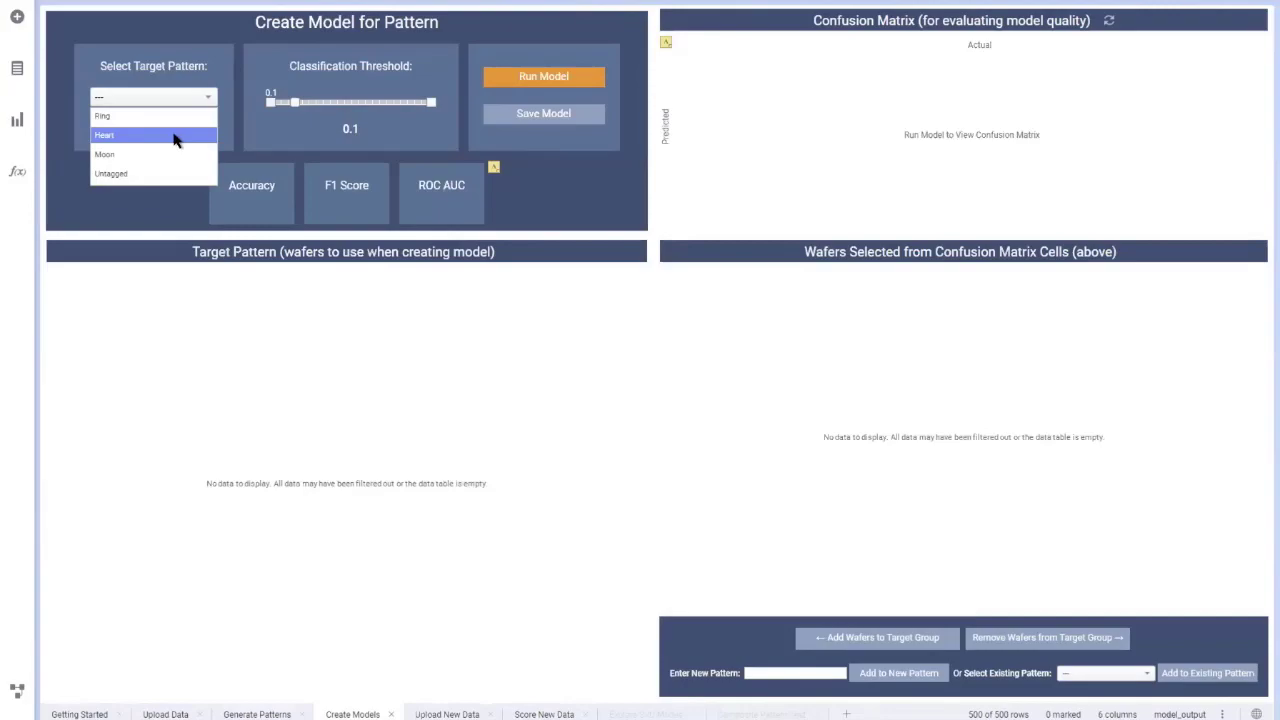
click(174, 134)
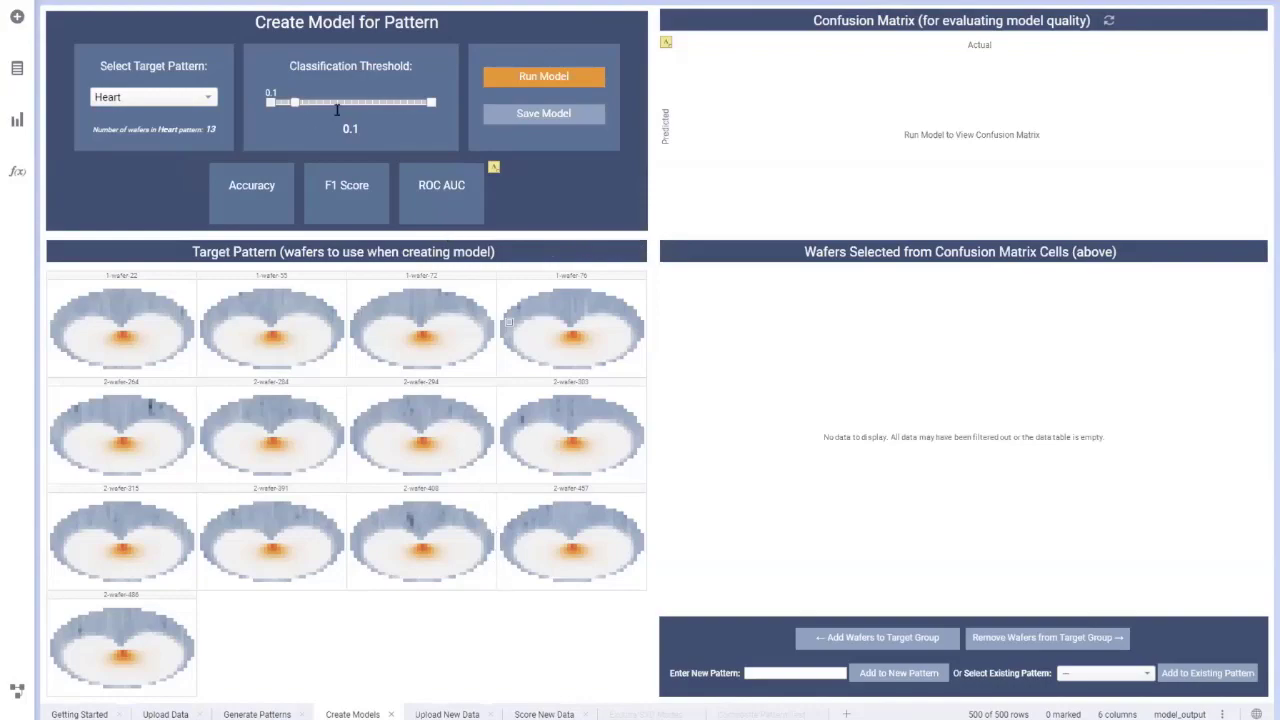
click(548, 80)
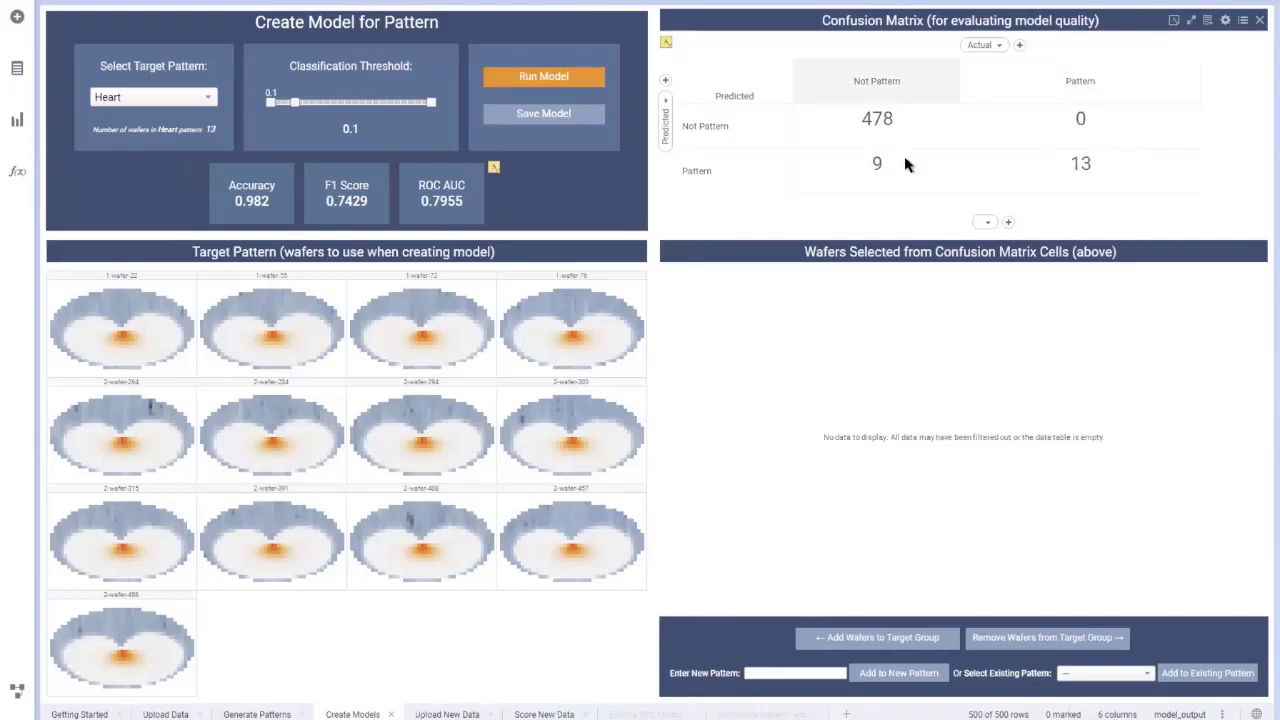
Step: Examine the wafers correctly predicted as the pattern and those falsely predicted as the pattern in the confusion matrix
click(1060, 177)
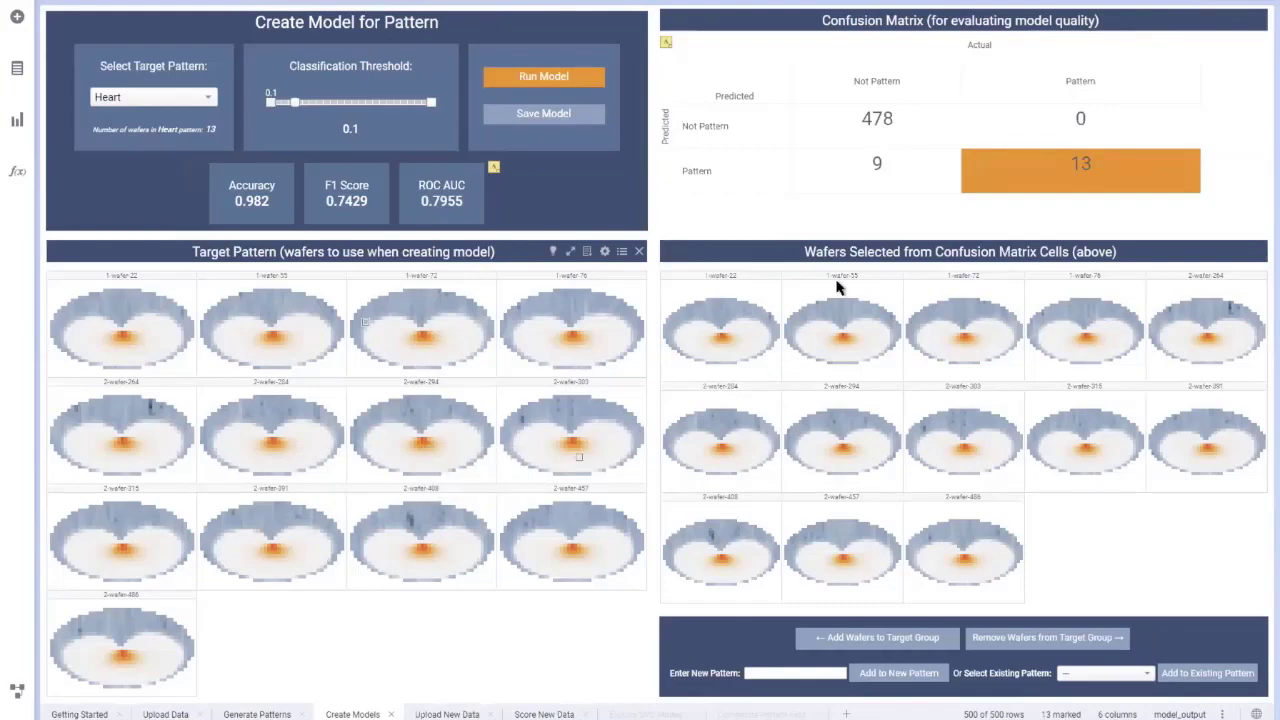
click(877, 183)
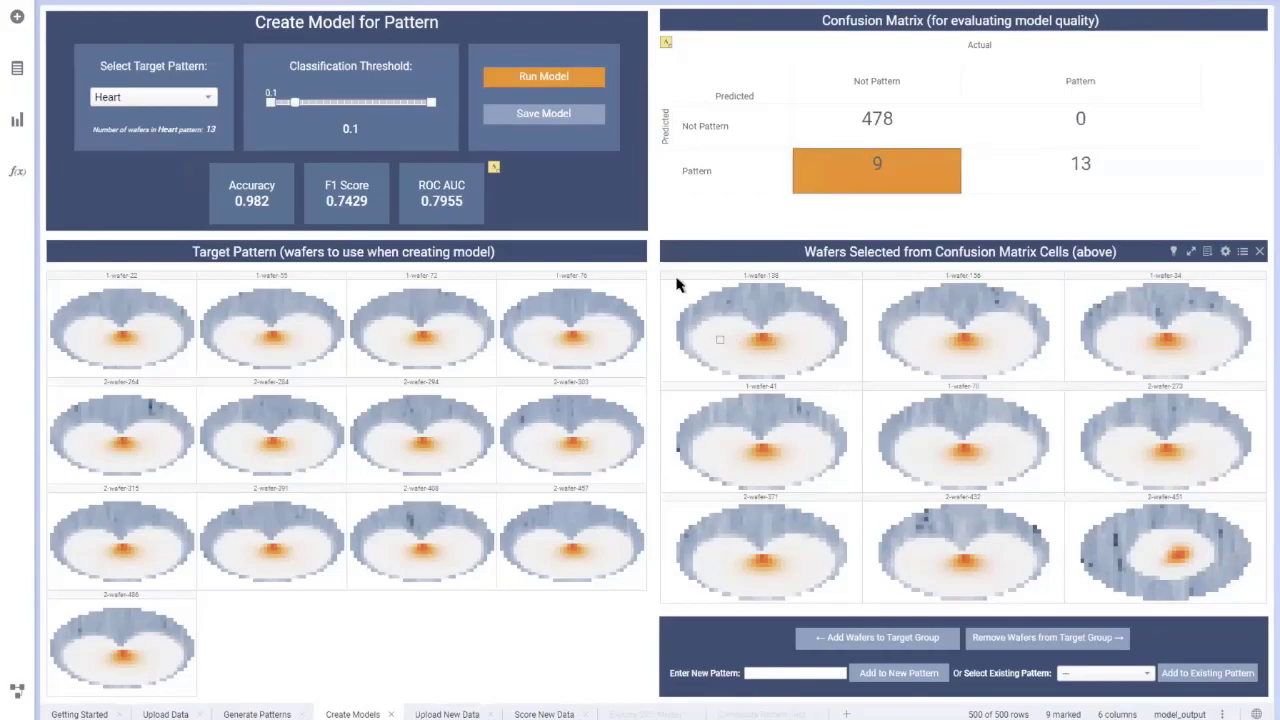
Step: Add the eight heart-shaped false positives to the Heart target group, leaving out the ring-like wafer, and rerun the model
drag(670, 278, 1065, 608)
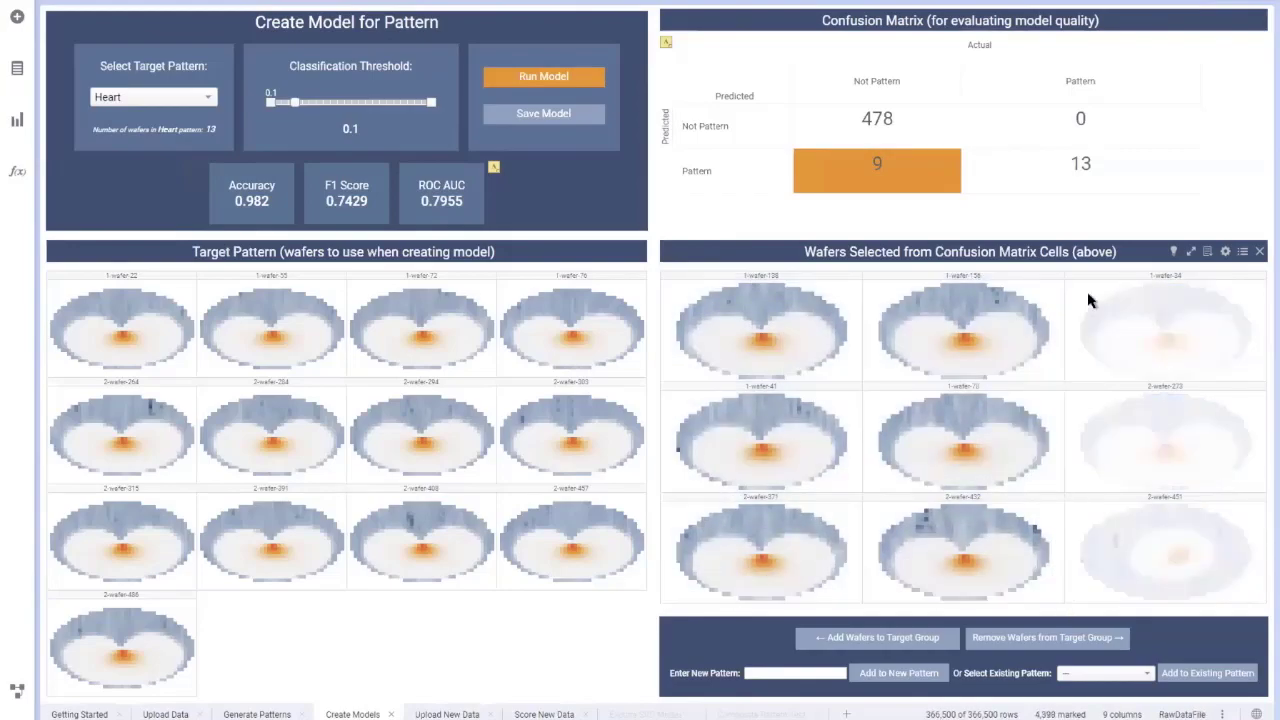
drag(1065, 280, 1260, 505)
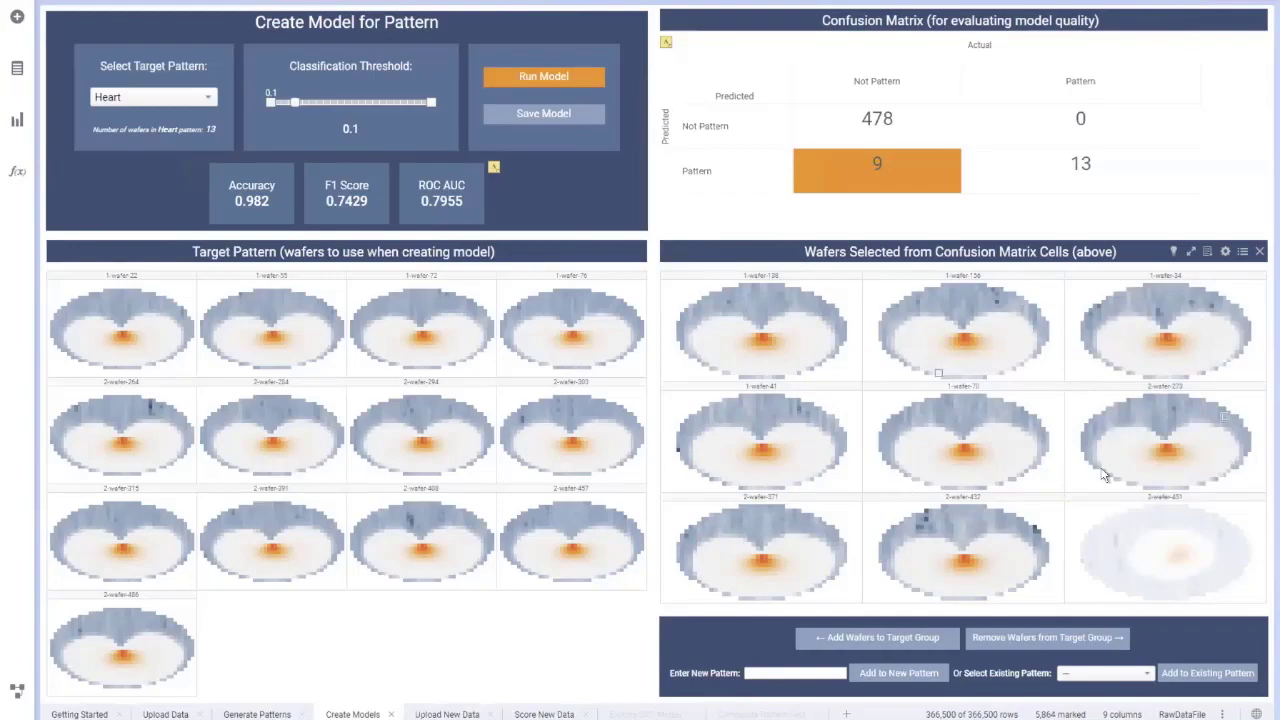
click(873, 645)
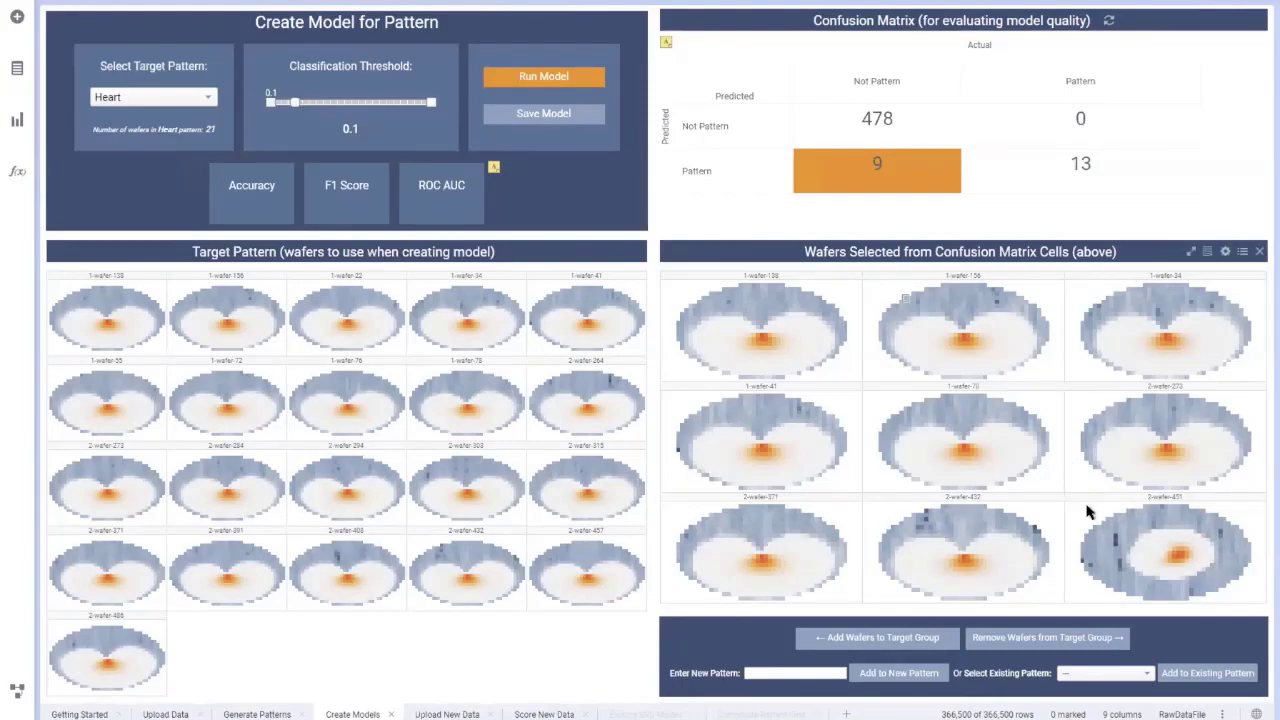
click(548, 79)
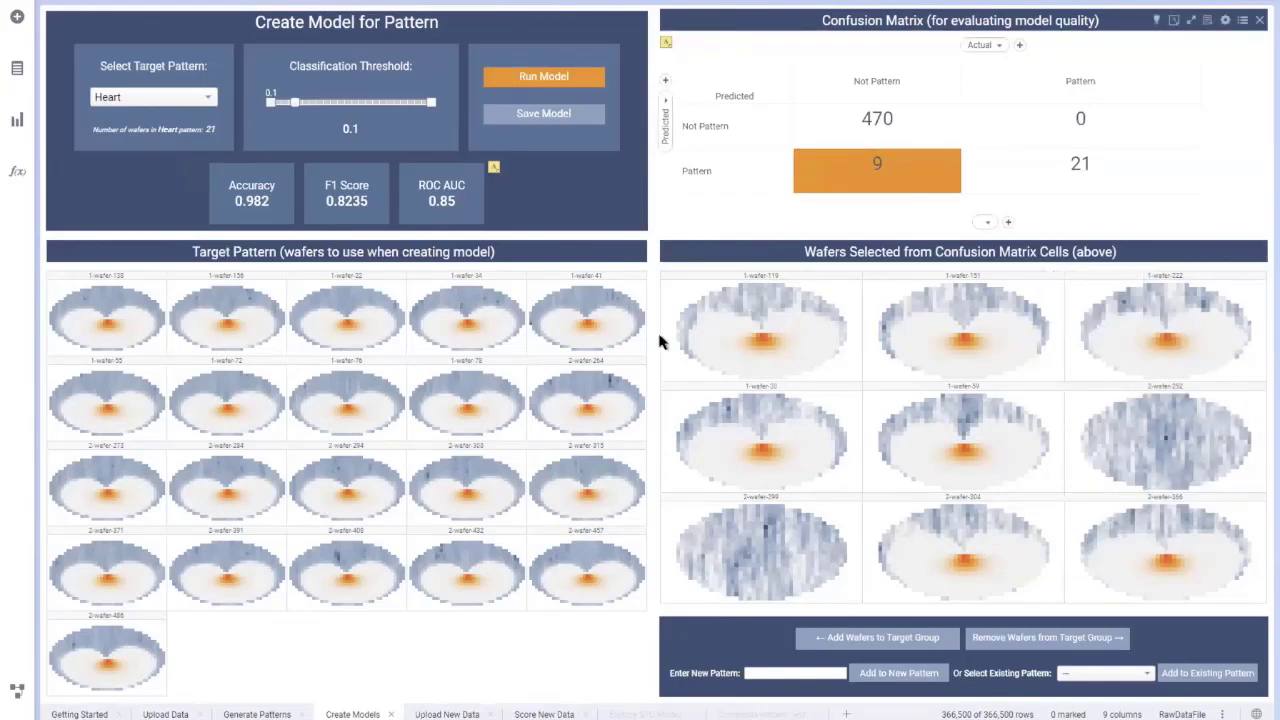
Step: Add the seven heart-shaped false positives to the target group, excluding the two noisy wafers, and rerun the Heart model
drag(669, 280, 1060, 498)
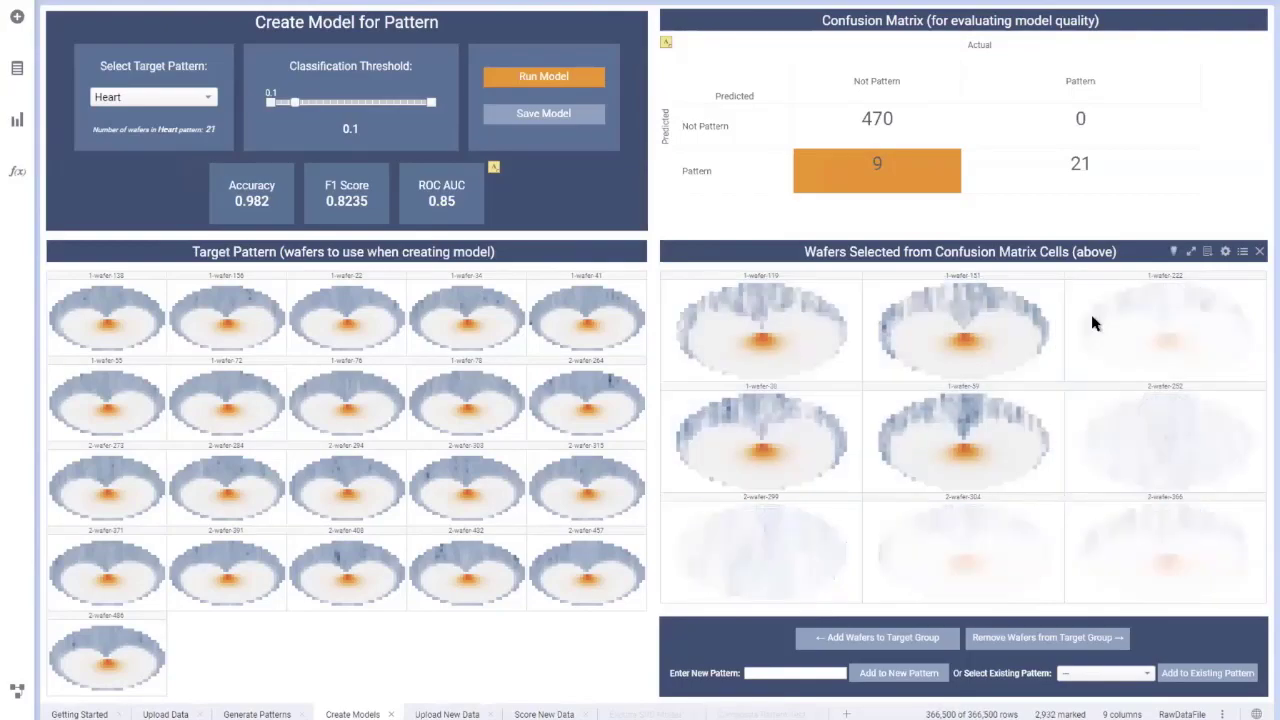
drag(1078, 281, 1259, 383)
drag(870, 500, 1270, 620)
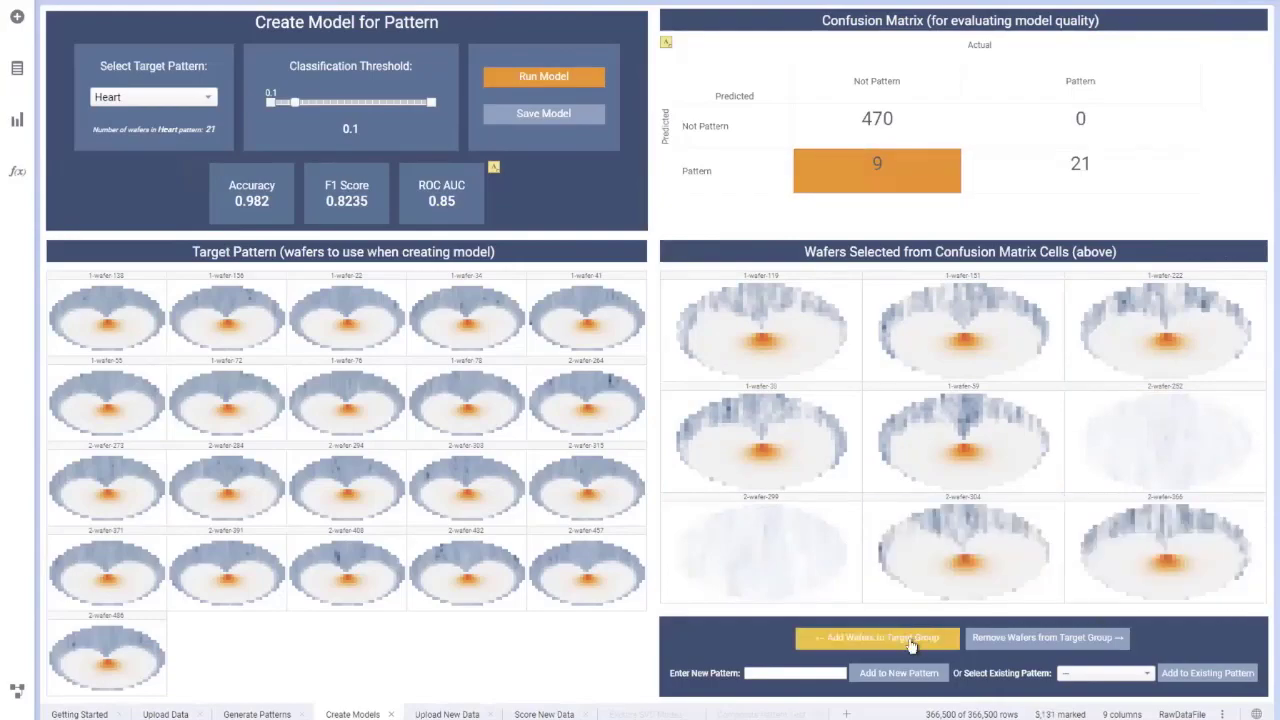
click(911, 645)
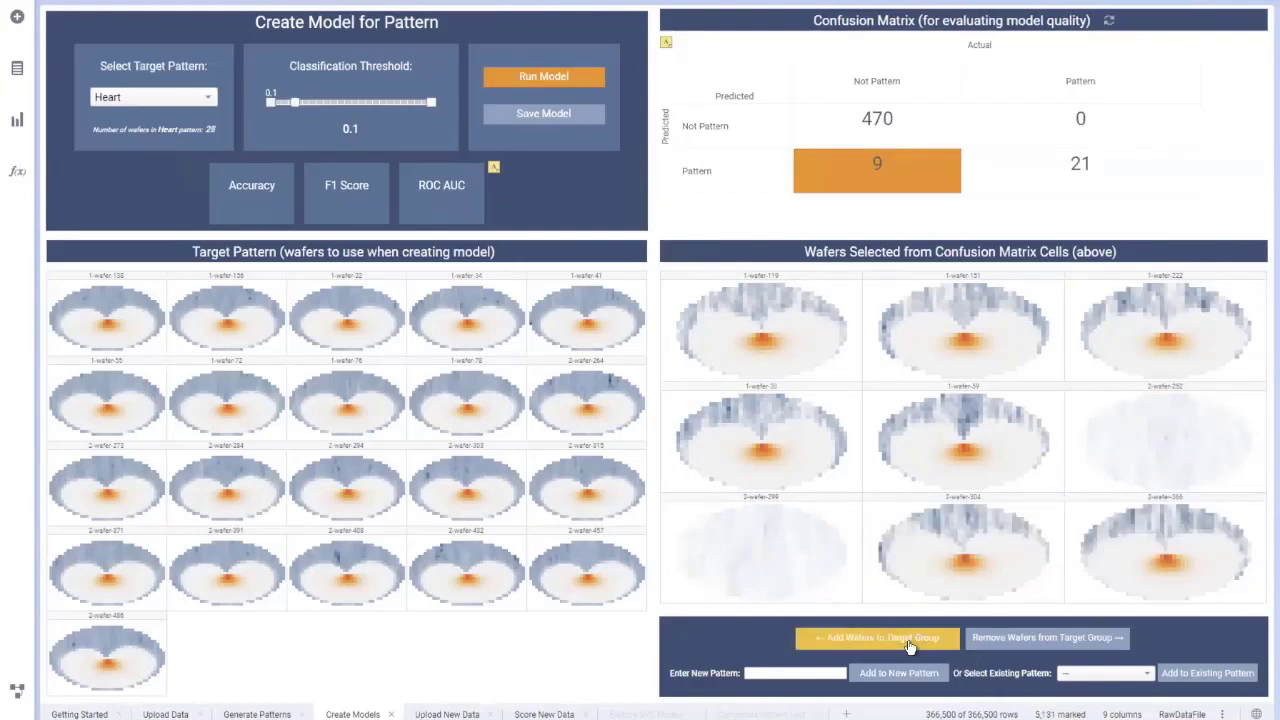
click(527, 465)
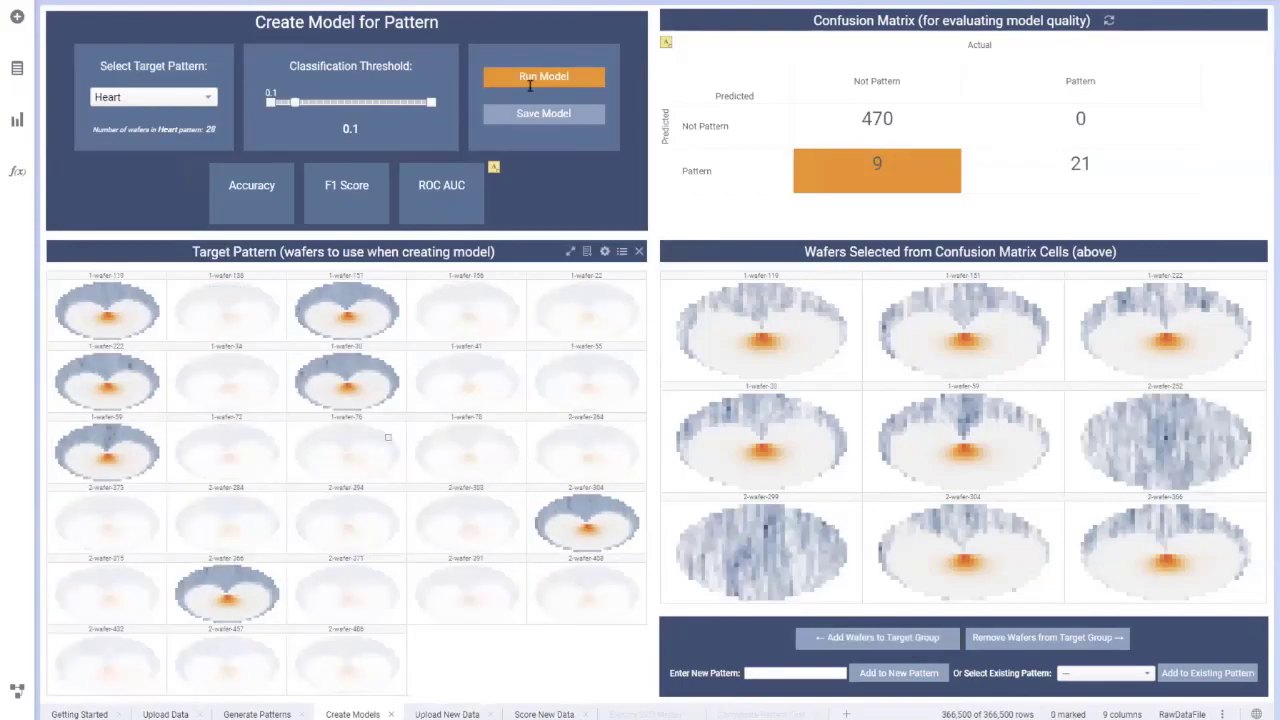
click(530, 78)
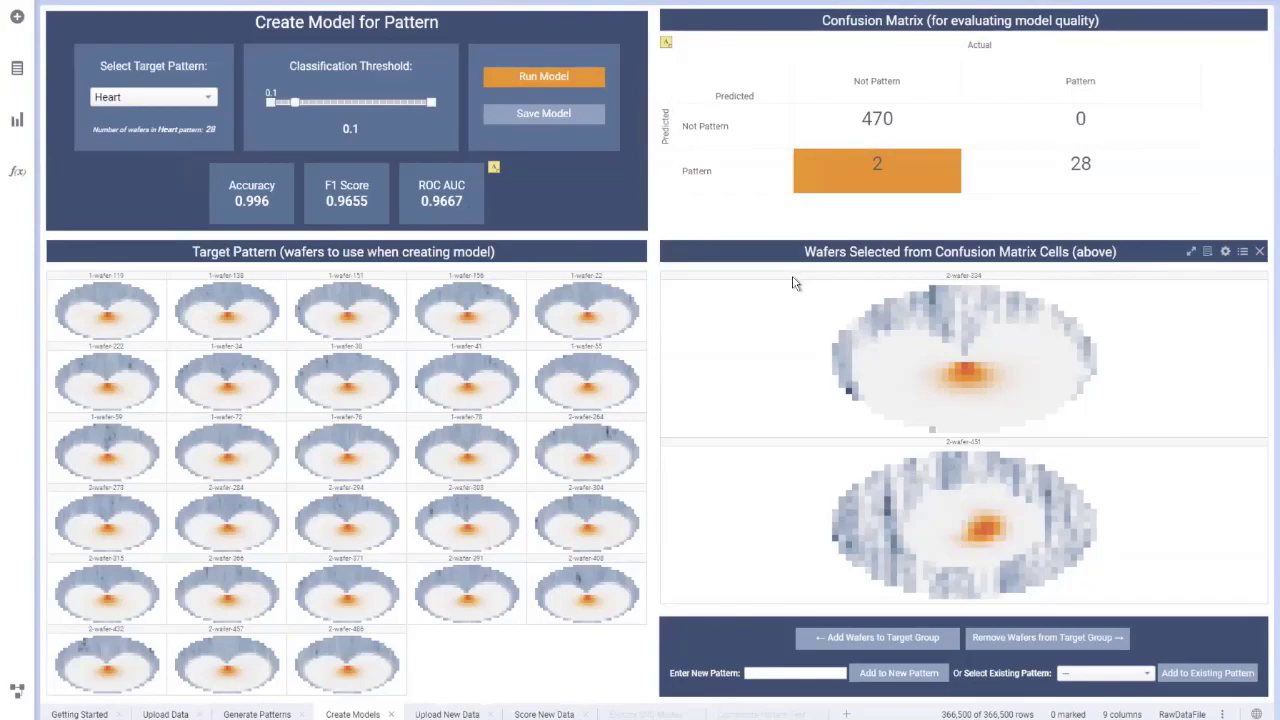
Step: Add the one remaining heart-shaped false positive to the target group and rerun the Heart model
drag(793, 277, 1122, 449)
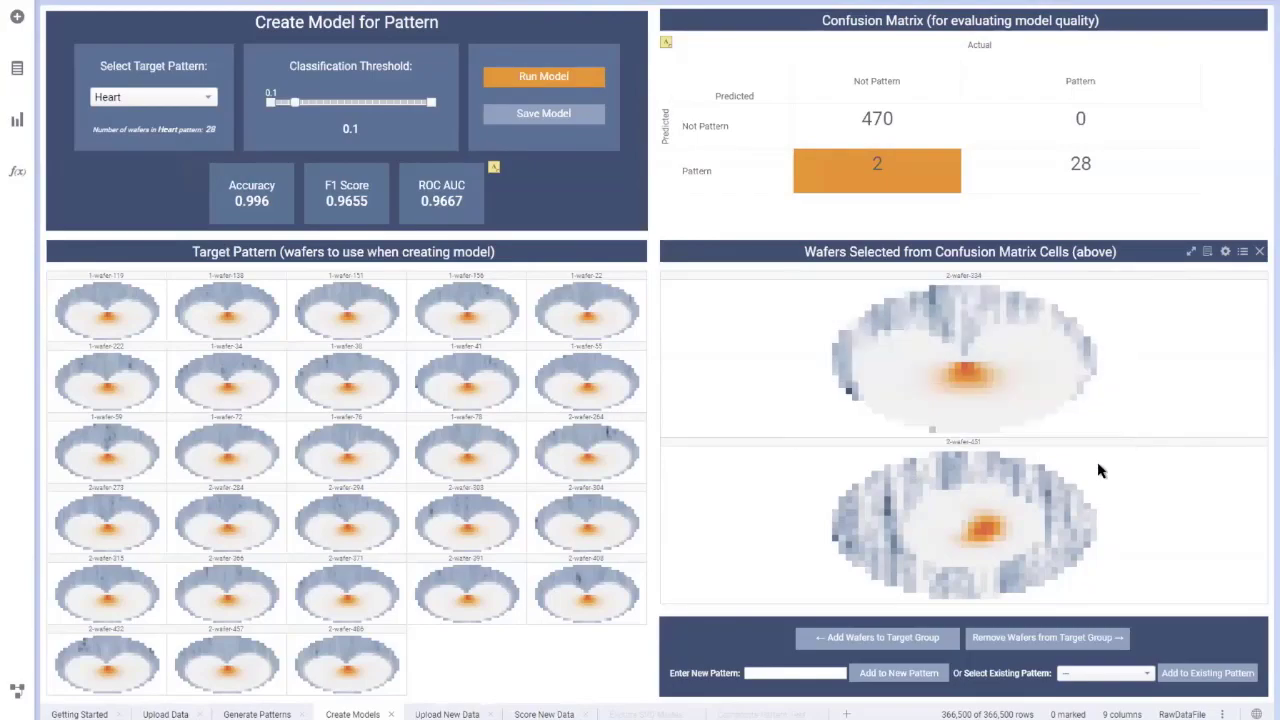
click(910, 640)
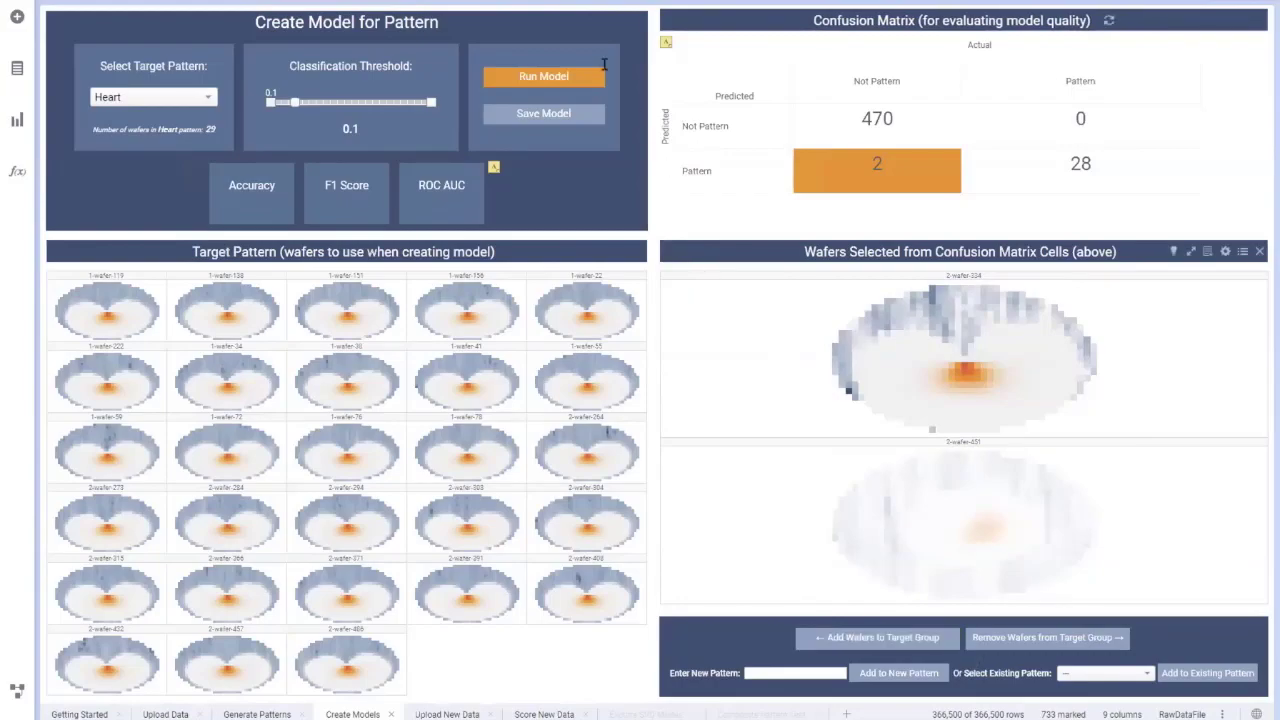
click(563, 77)
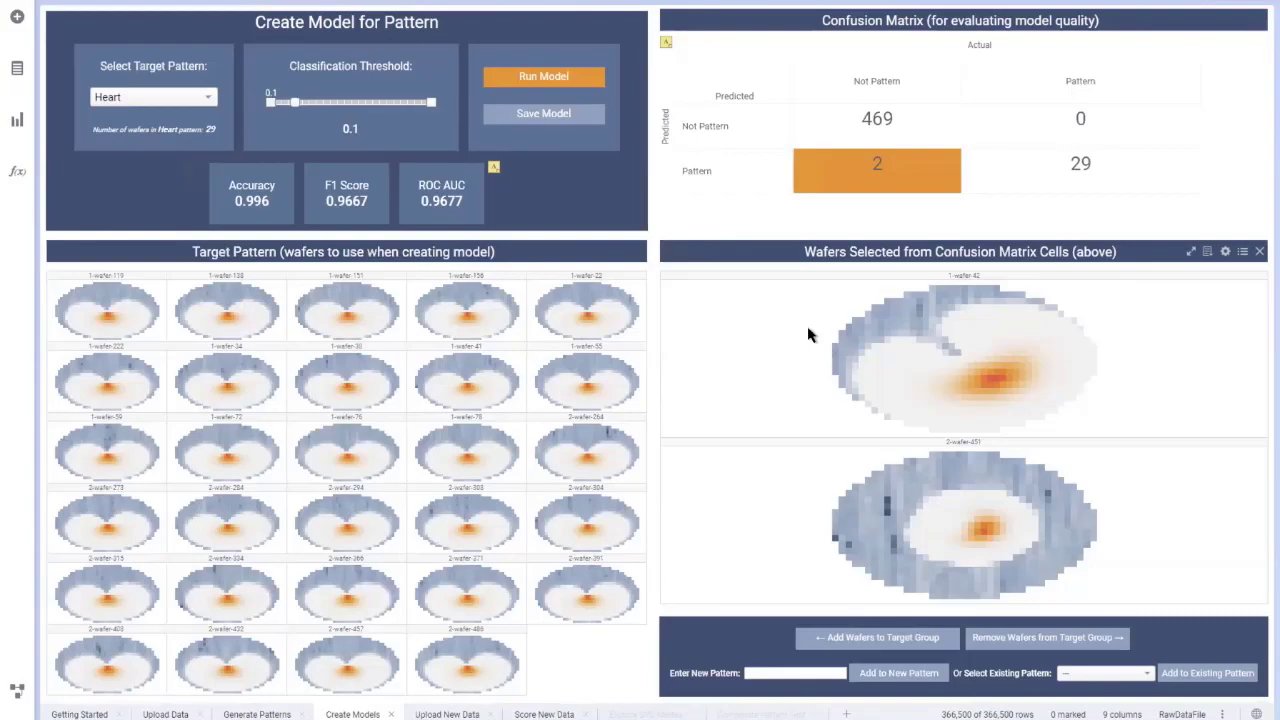
Step: Set the classification threshold to 0.5, rerun the Heart model, and check which other target patterns are available for modeling
drag(294, 104, 351, 106)
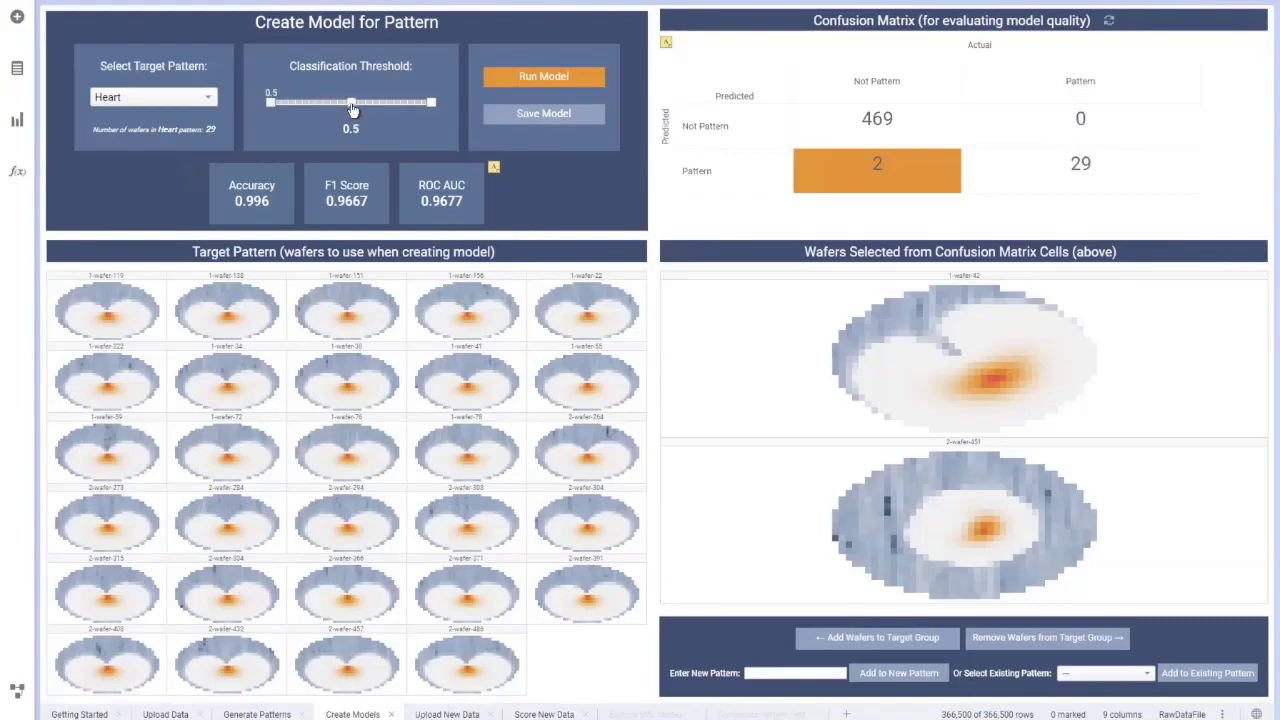
click(533, 76)
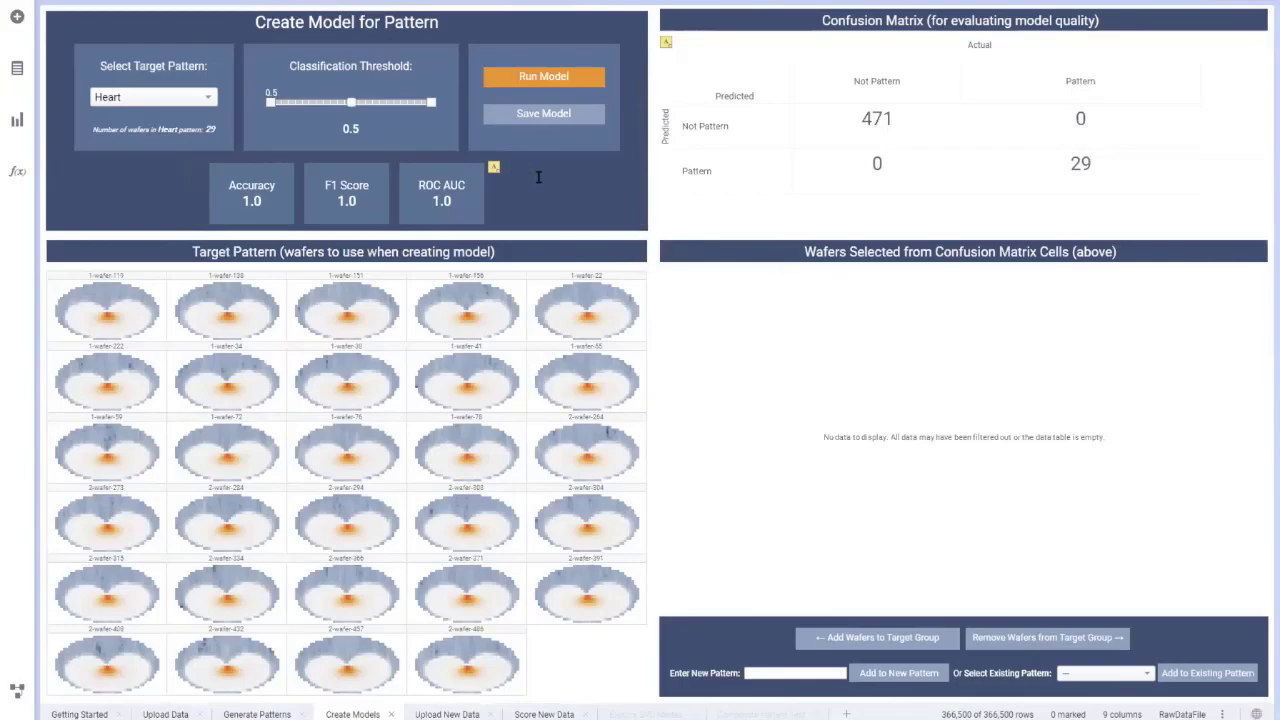
click(178, 100)
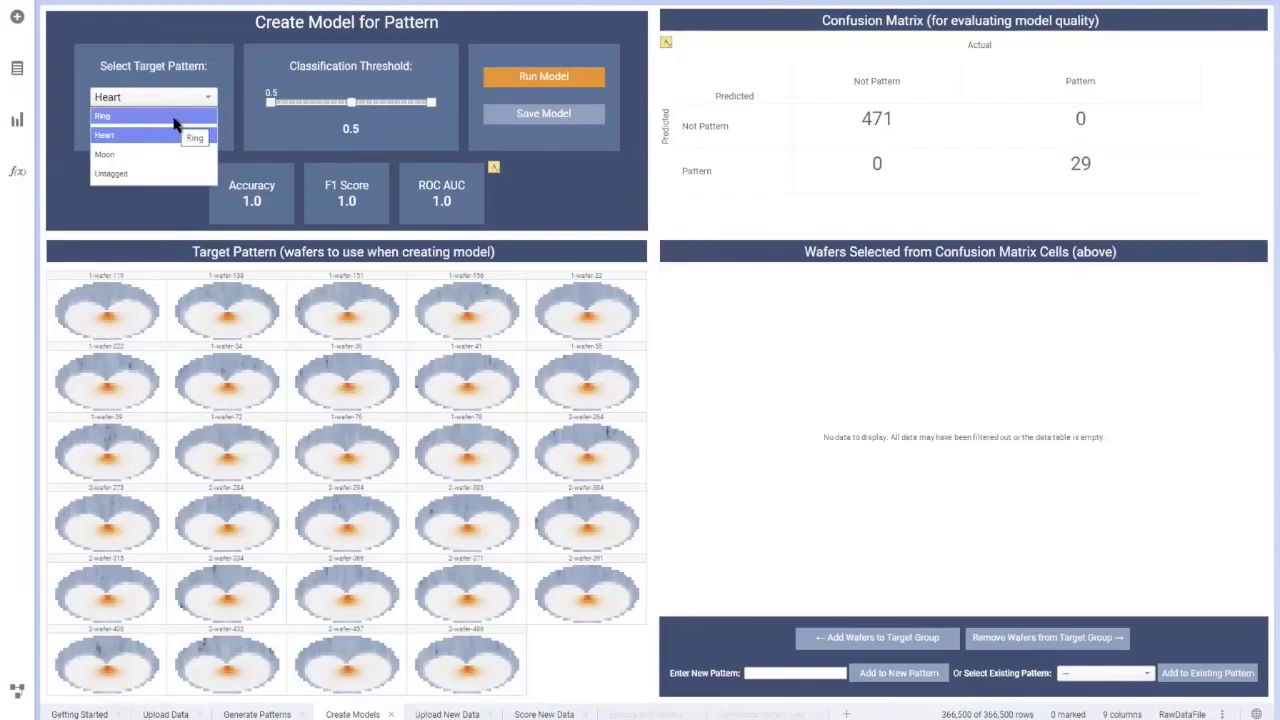
click(178, 201)
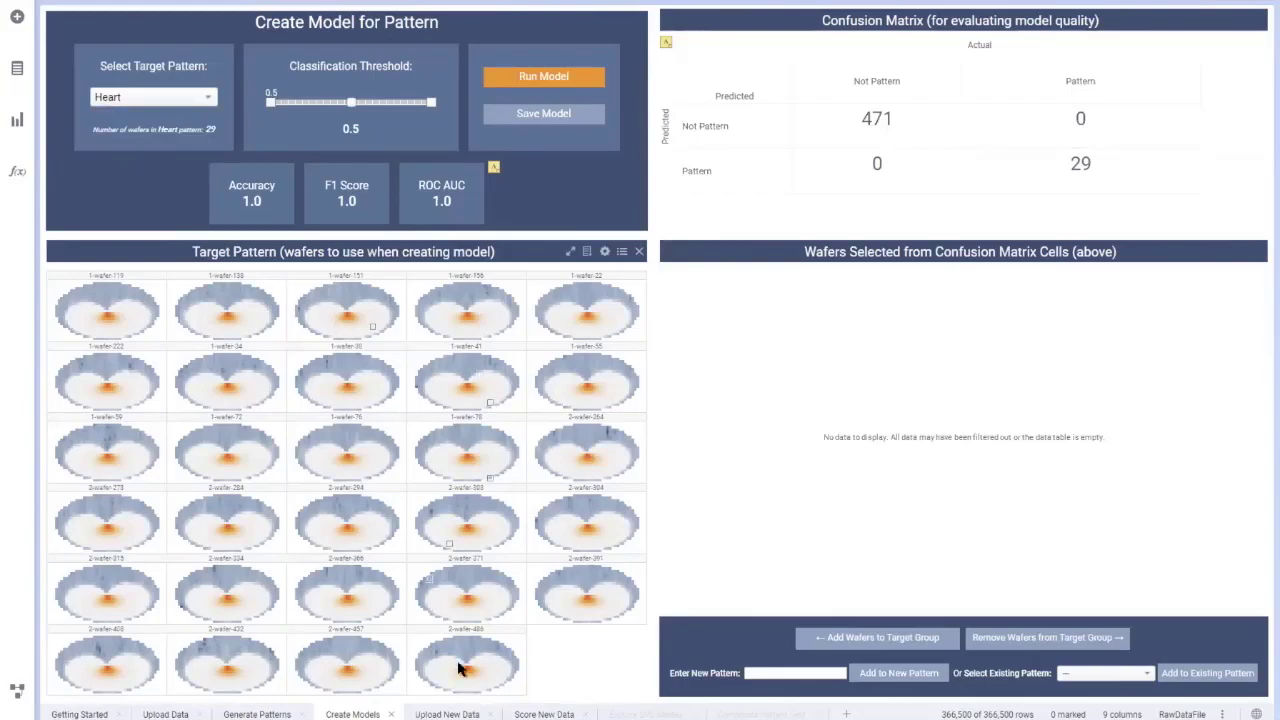
Step: Continue with the default new data and run the Heart, Moon and Ring models on lots 3 and 4
click(466, 714)
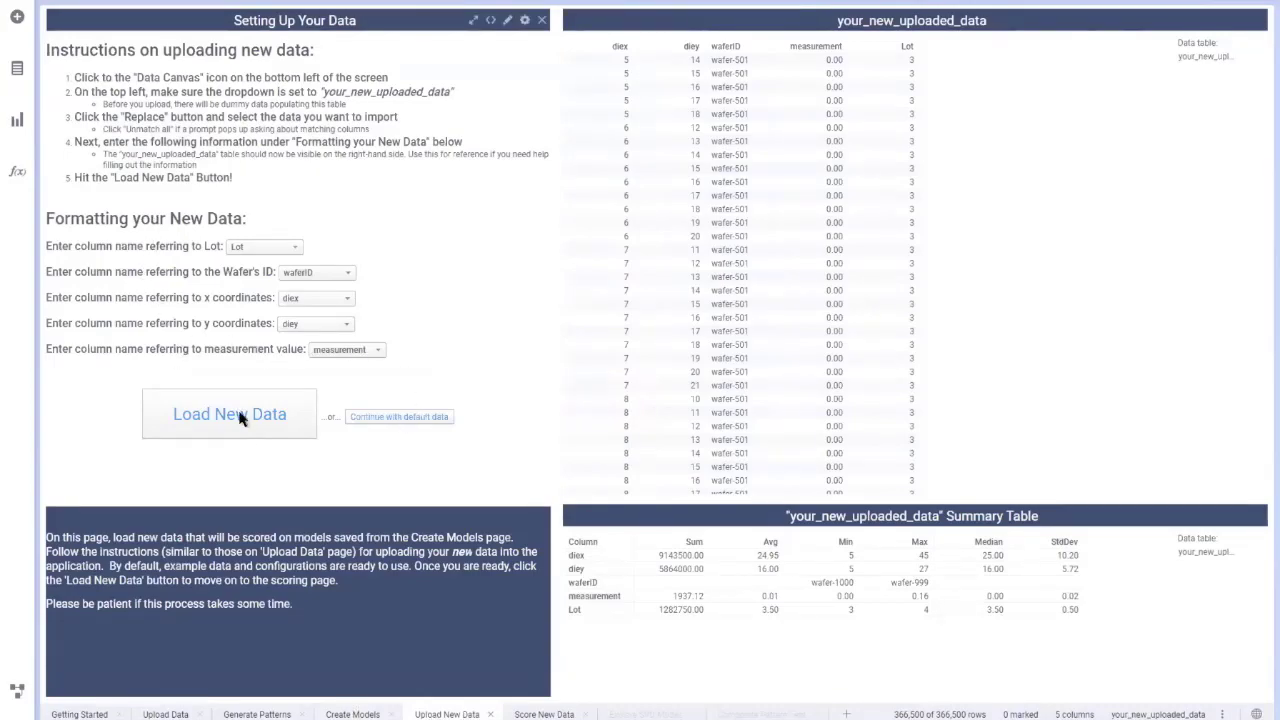
click(418, 424)
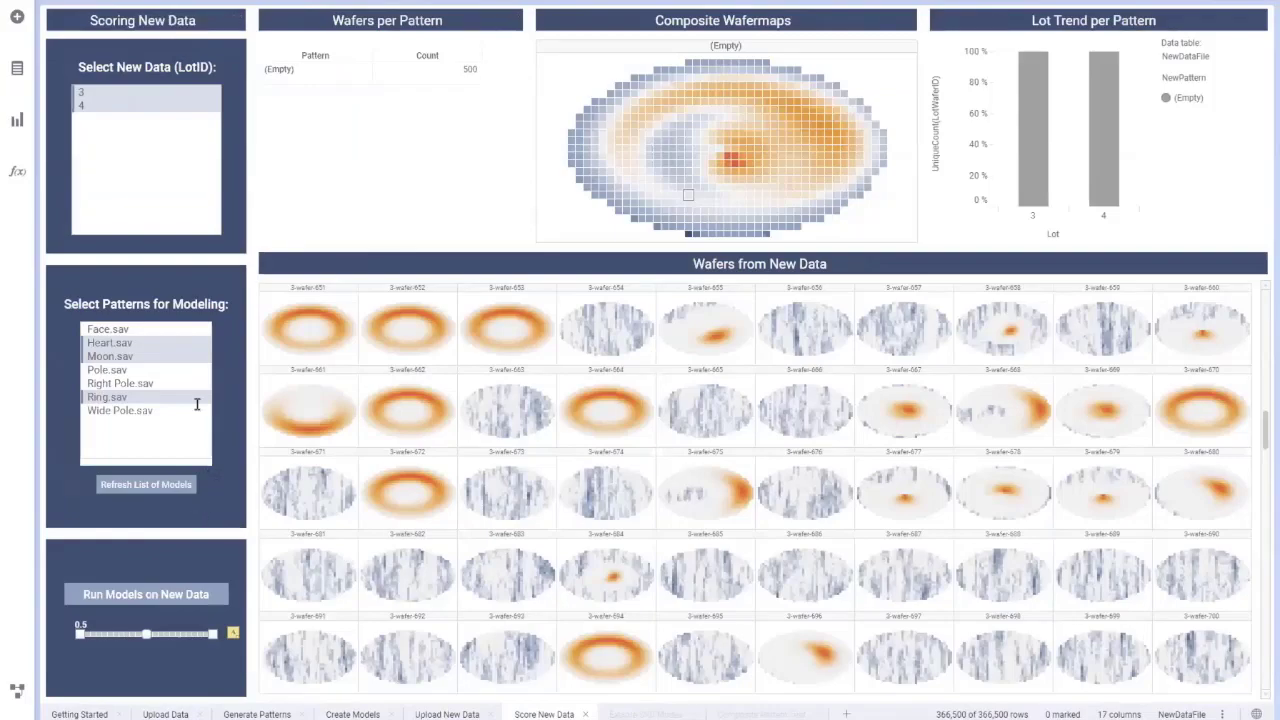
click(140, 104)
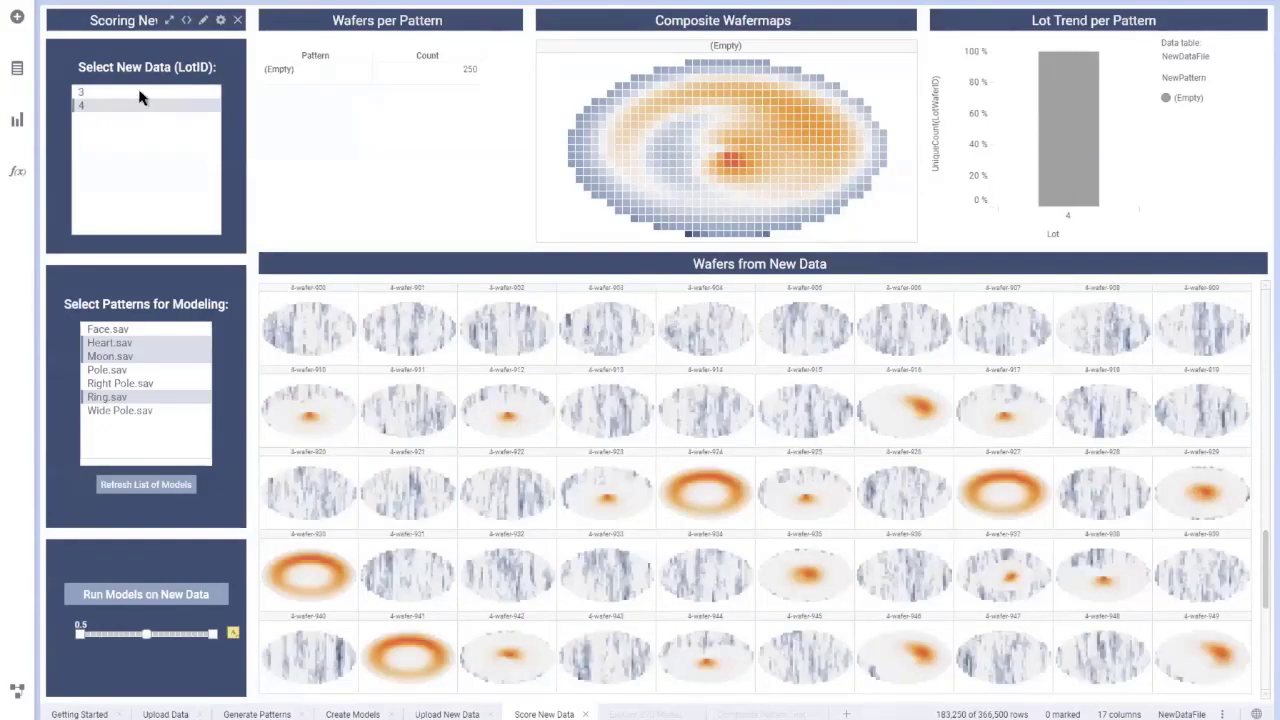
ctrl+click(139, 92)
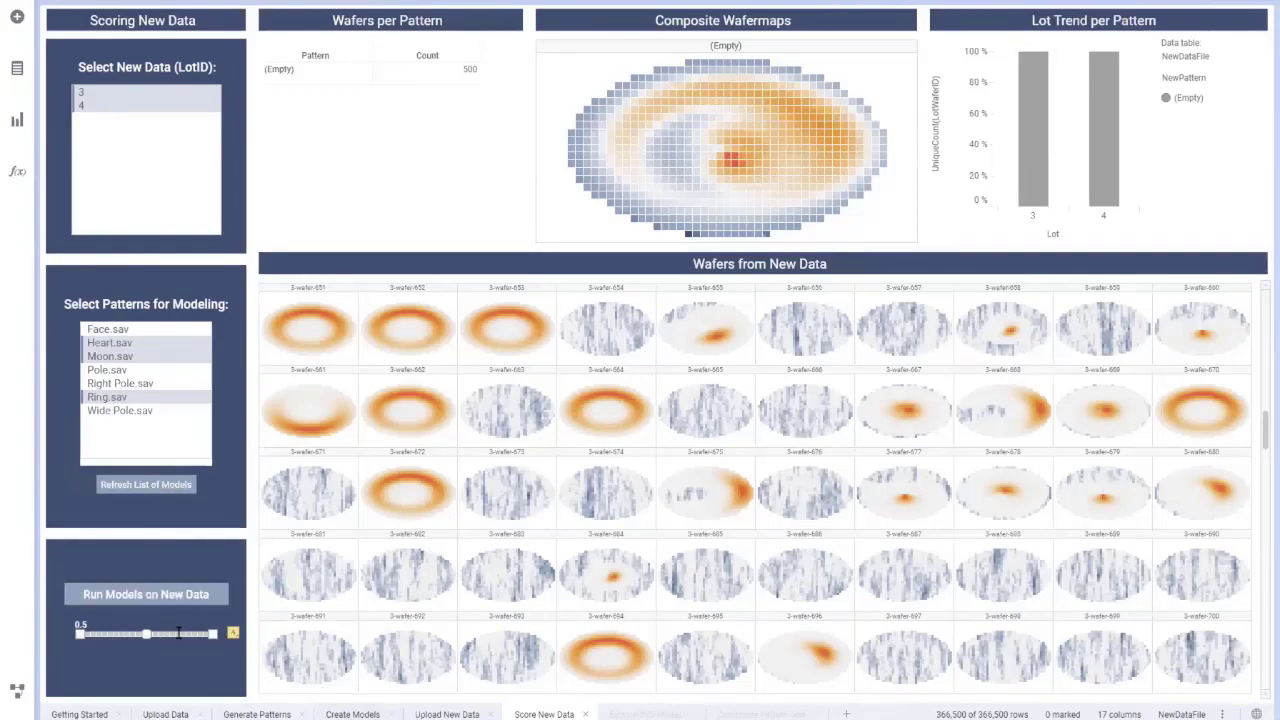
click(165, 597)
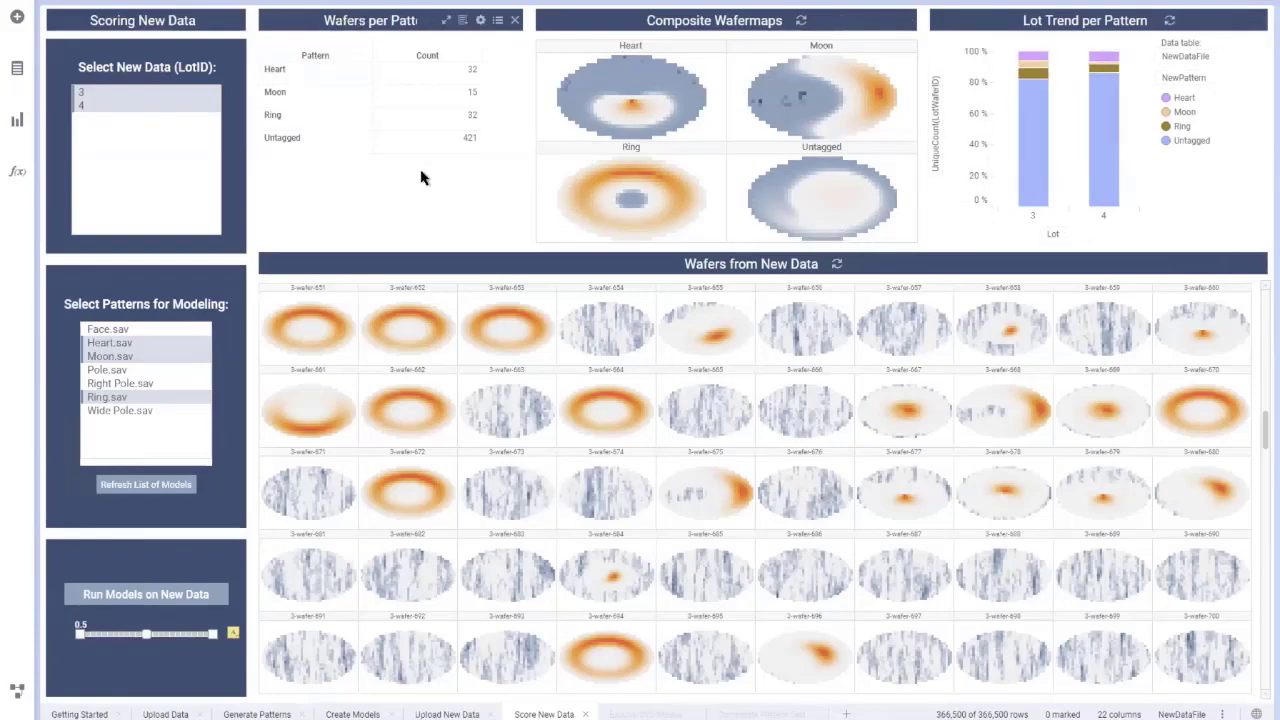
Step: Examine the new wafers scored as Heart and as Moon, and clear the selection
click(421, 80)
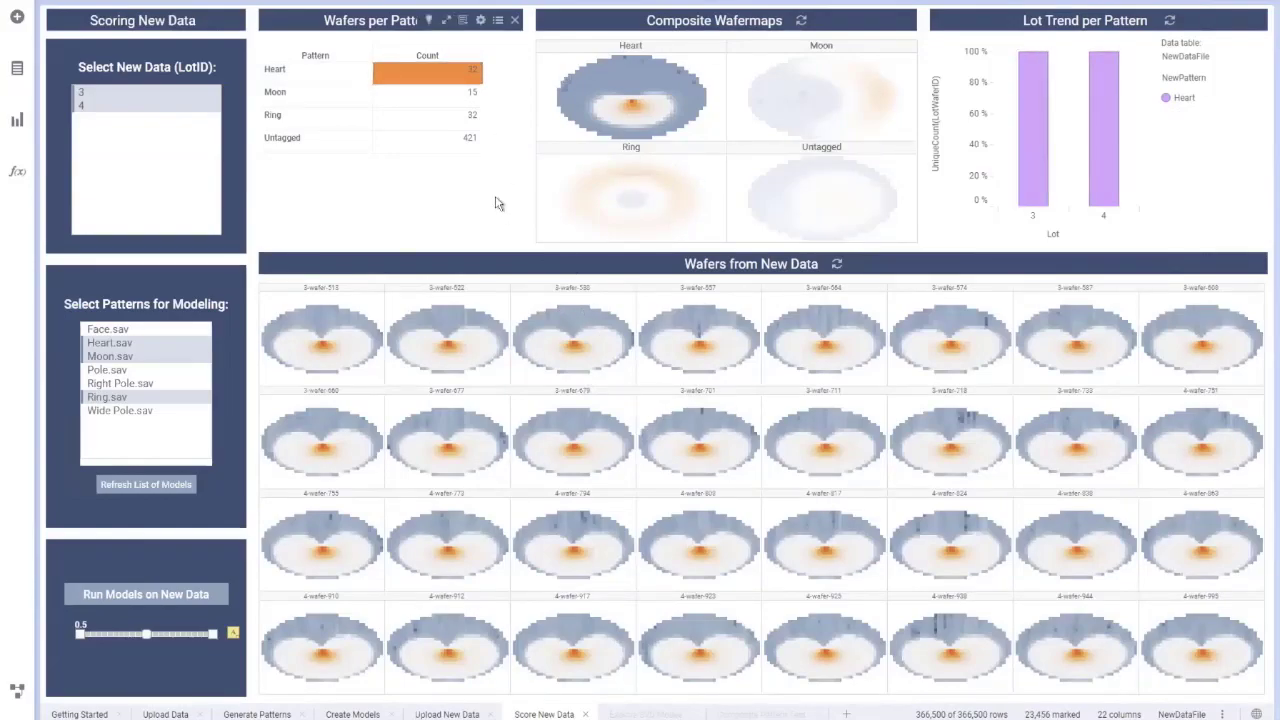
click(459, 100)
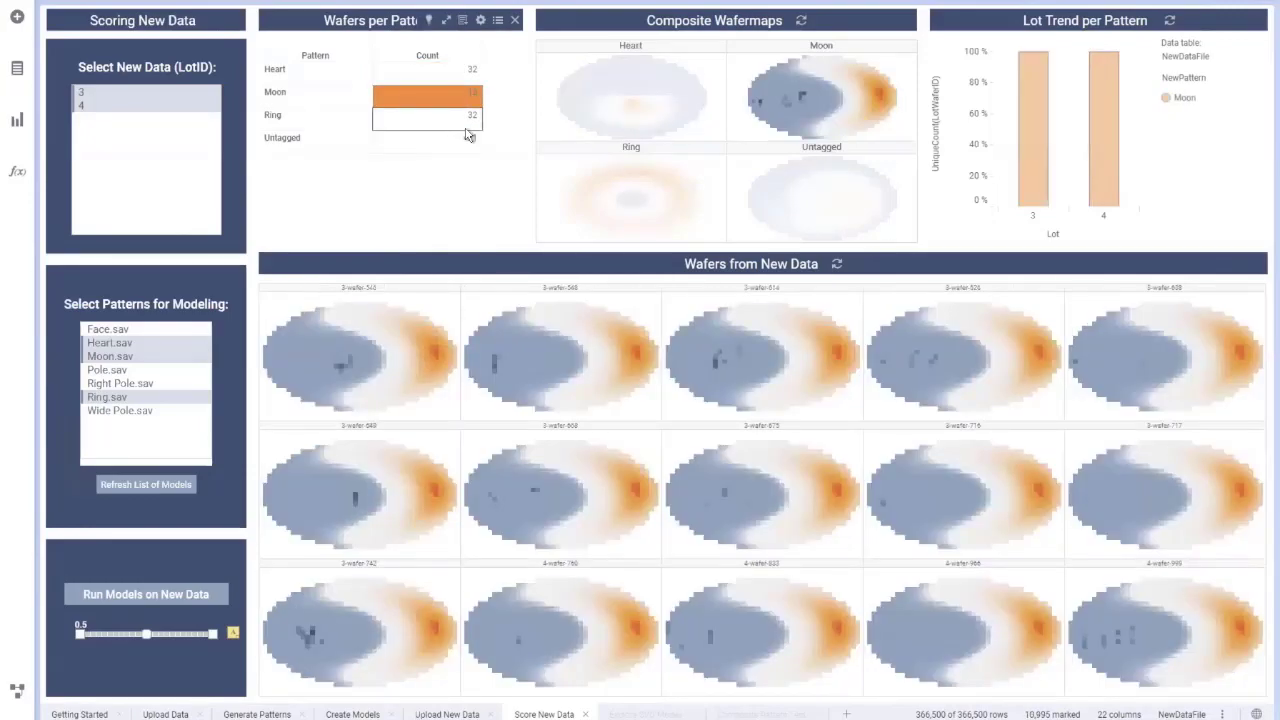
click(486, 194)
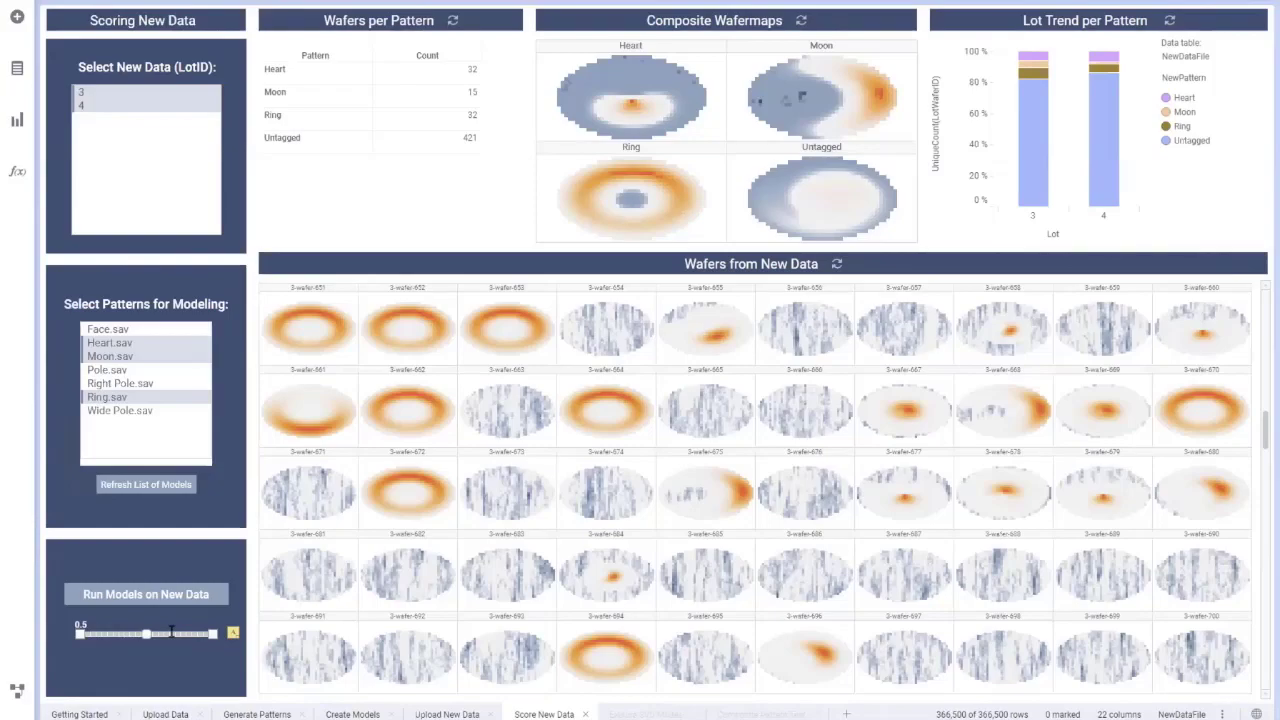
Step: Compare the new wafers scored as Heart at thresholds of 0.1 and 0.95, and clear the selection
drag(146, 640, 101, 642)
click(446, 79)
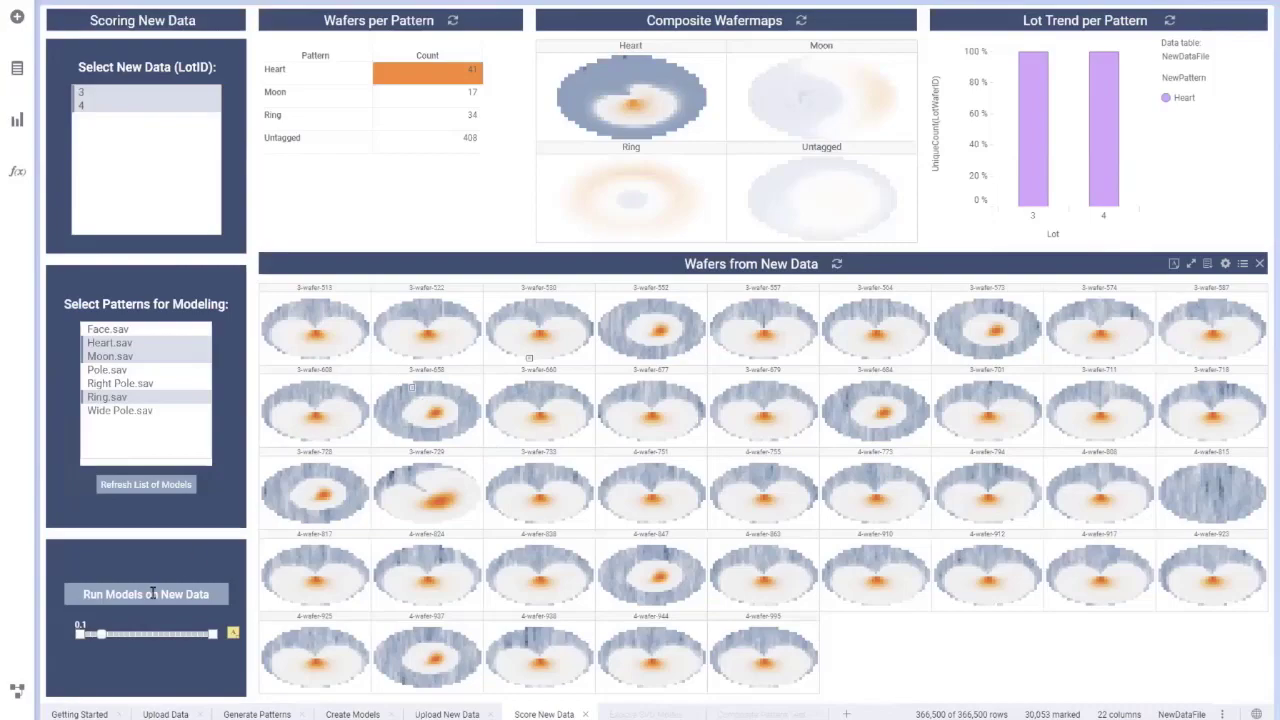
drag(106, 636, 197, 636)
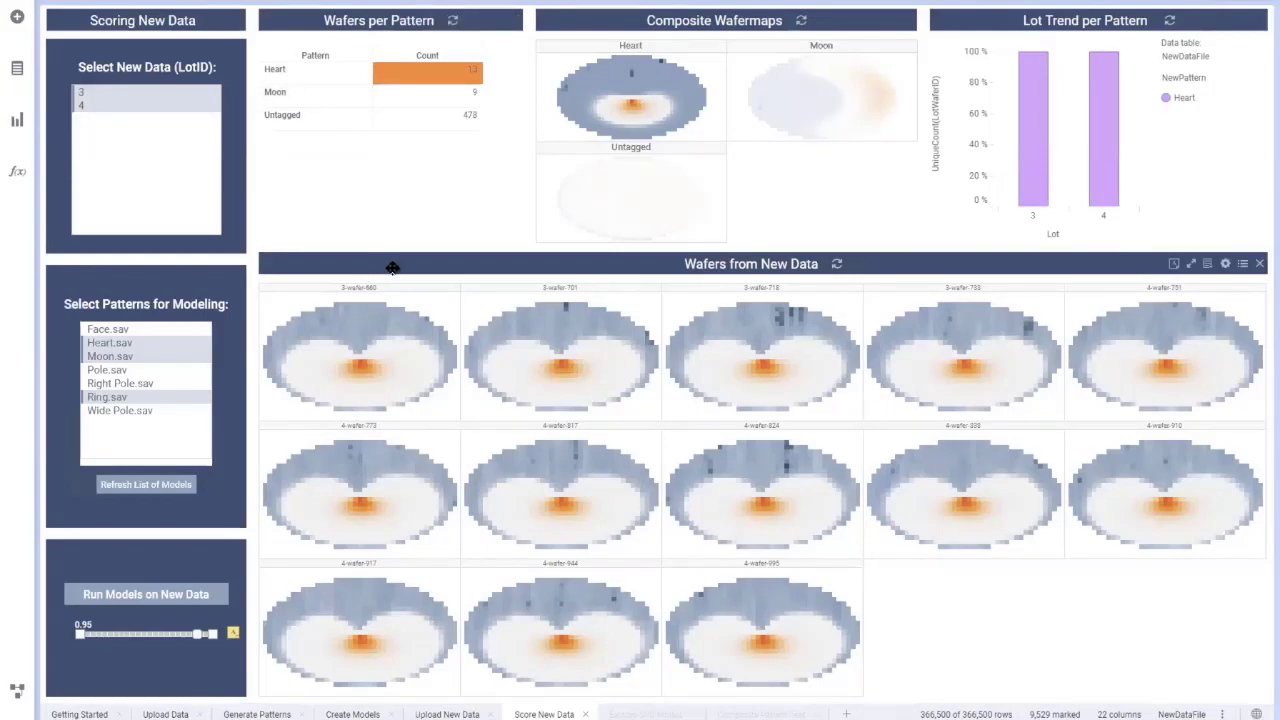
click(438, 158)
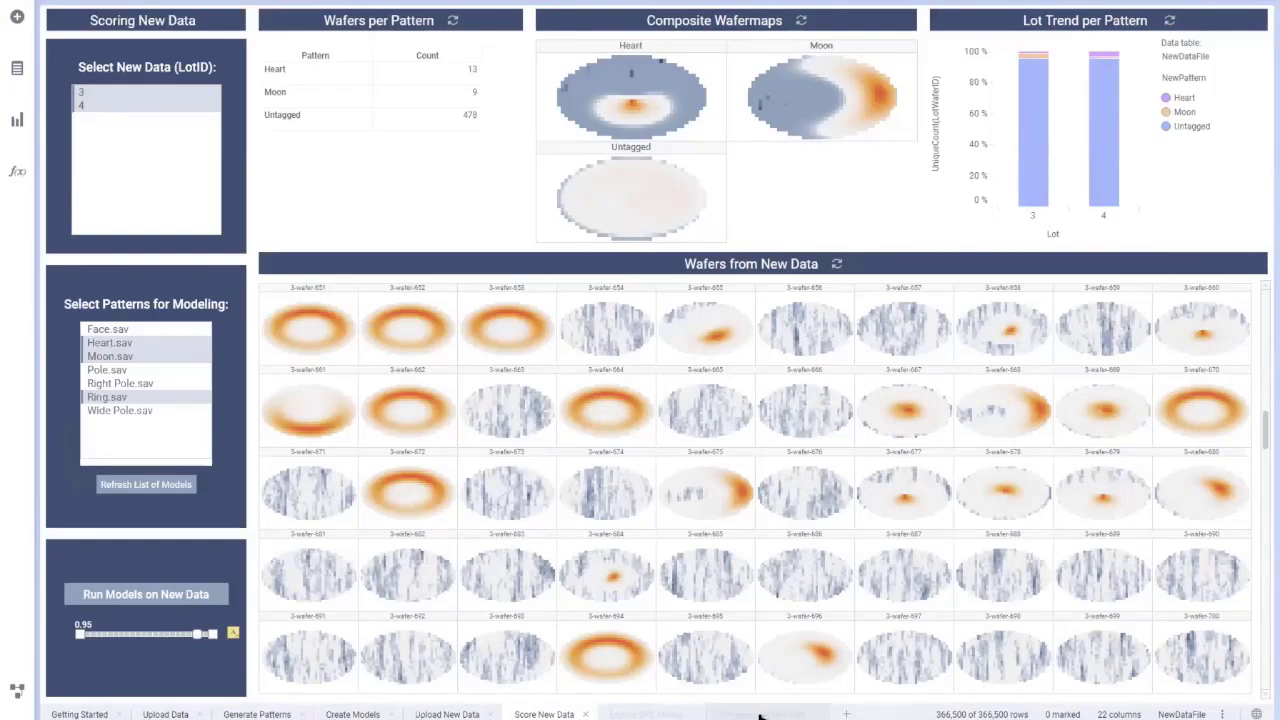
Step: Examine the modes of variation from the singular value decomposition of the wafer data
click(667, 716)
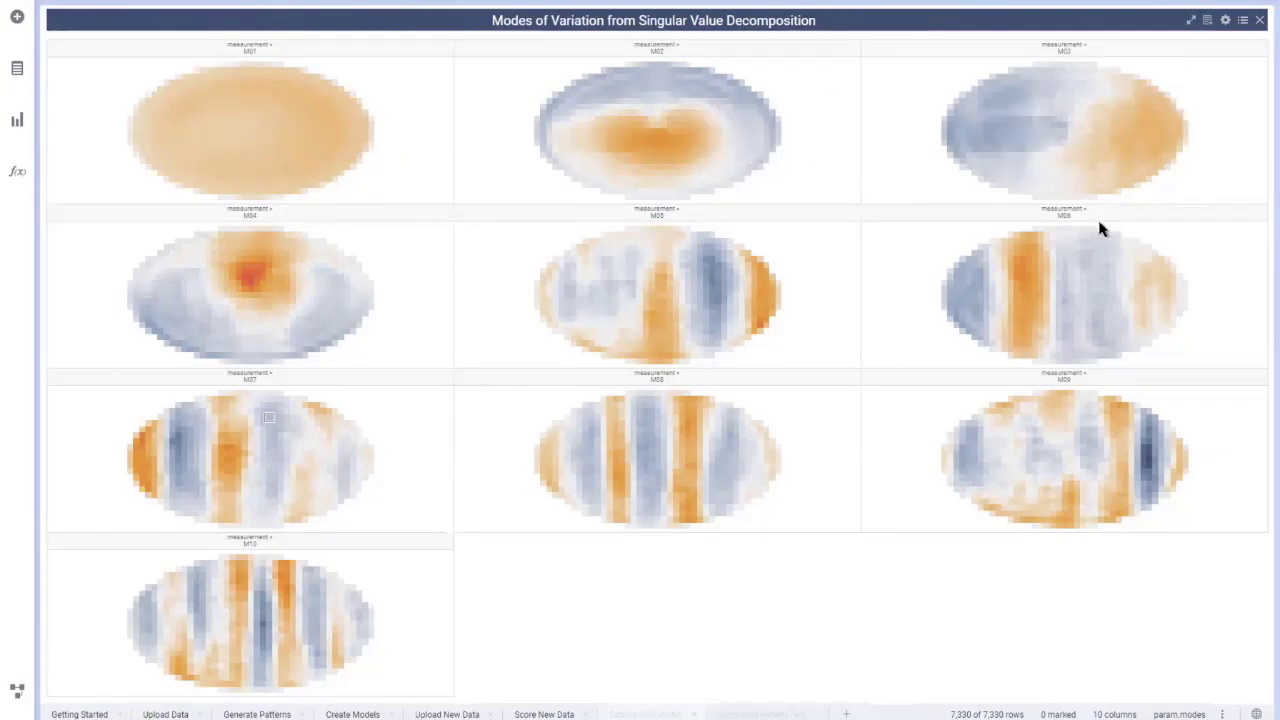
click(560, 714)
mouse_move(276, 147)
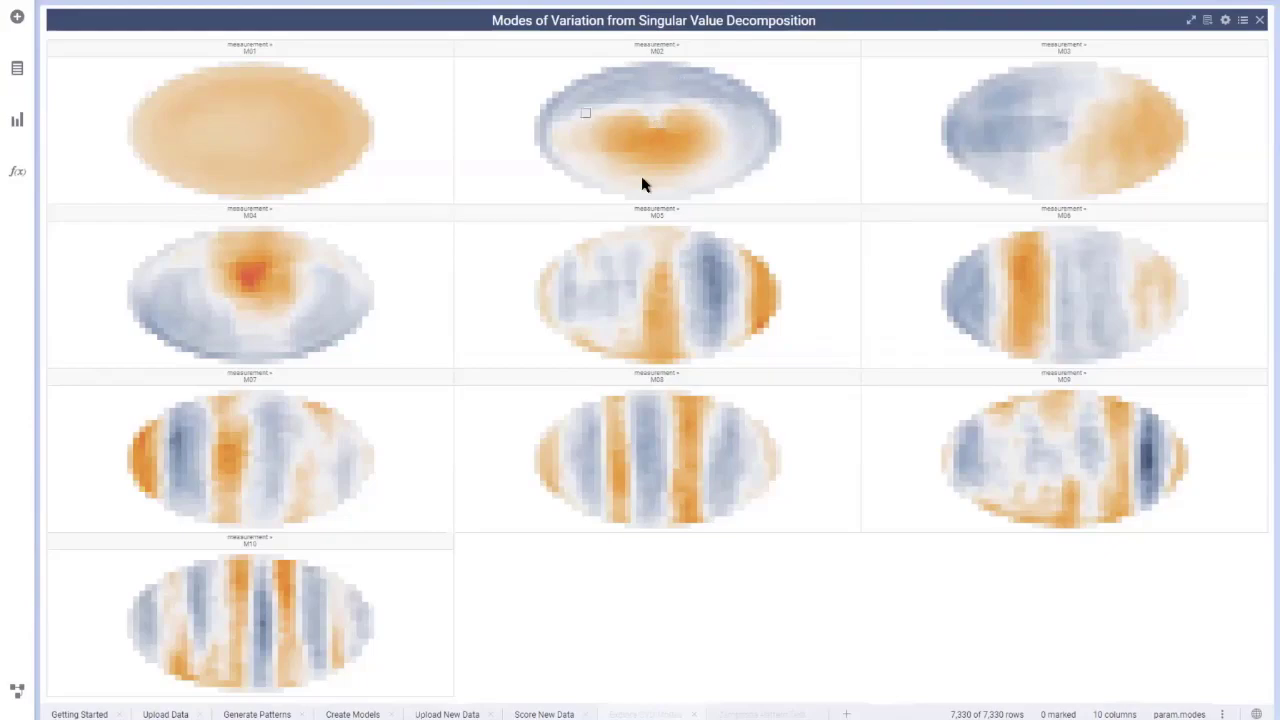
mouse_move(675, 194)
Step: Compare the composite wafermaps for patterns on the original data with those on the new data
click(760, 714)
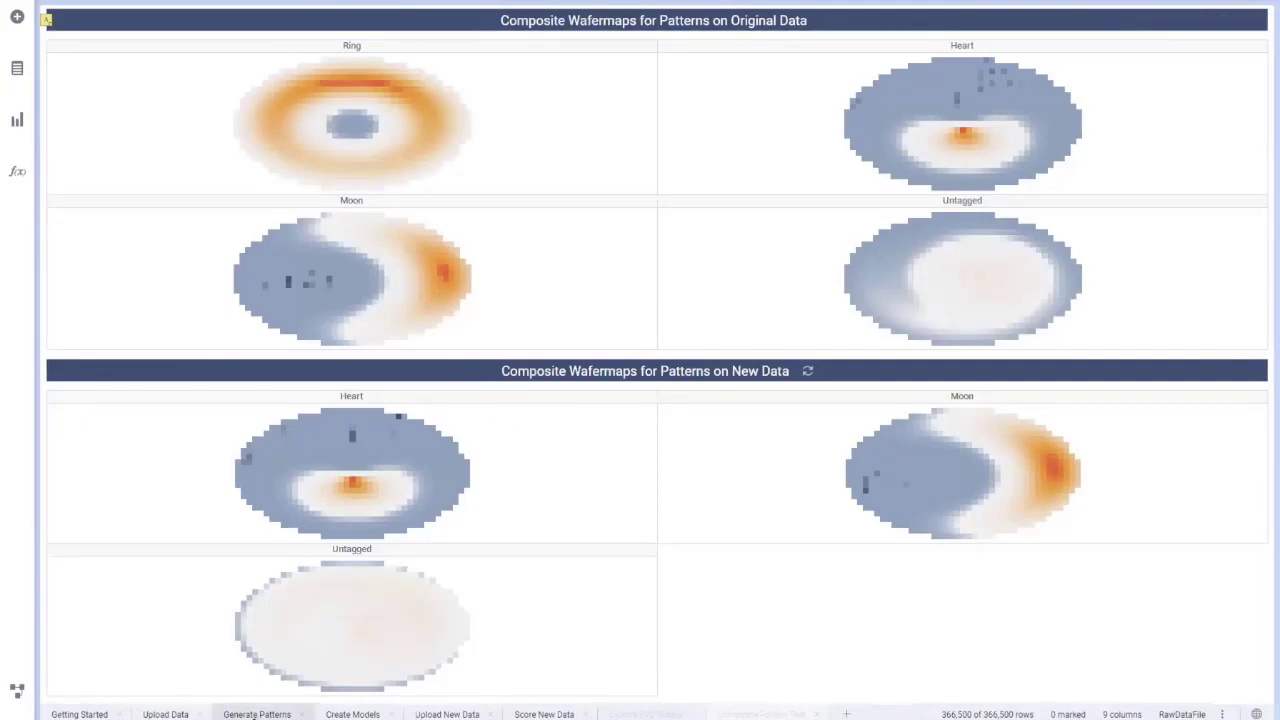
click(257, 714)
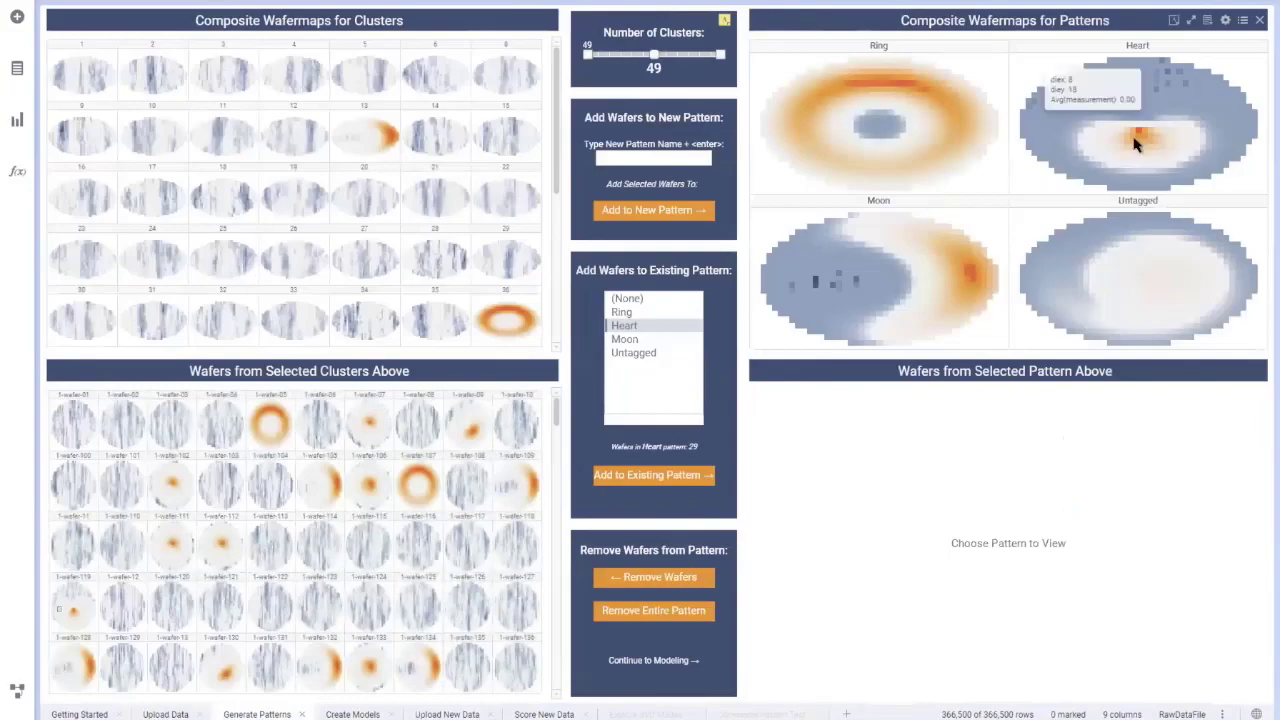
Step: Set the new data scoring threshold to 0.5 and recheck the composite wafermaps against the original data
click(545, 714)
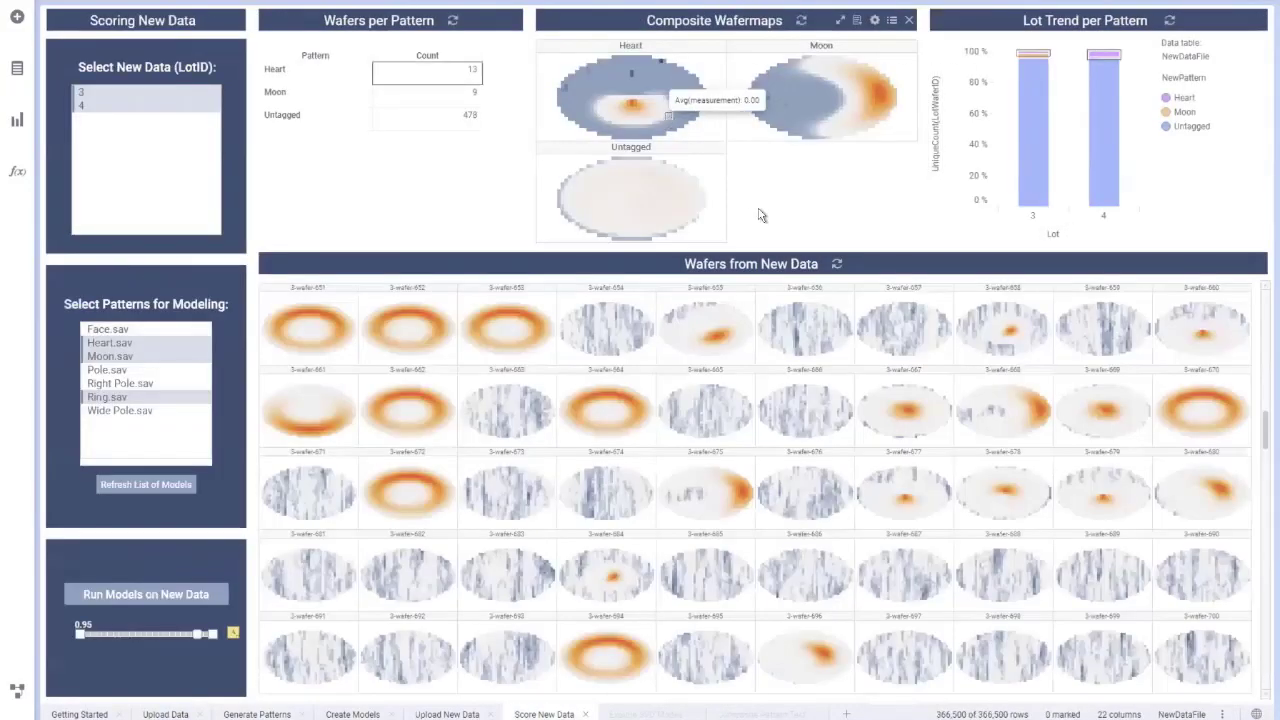
drag(205, 640, 143, 641)
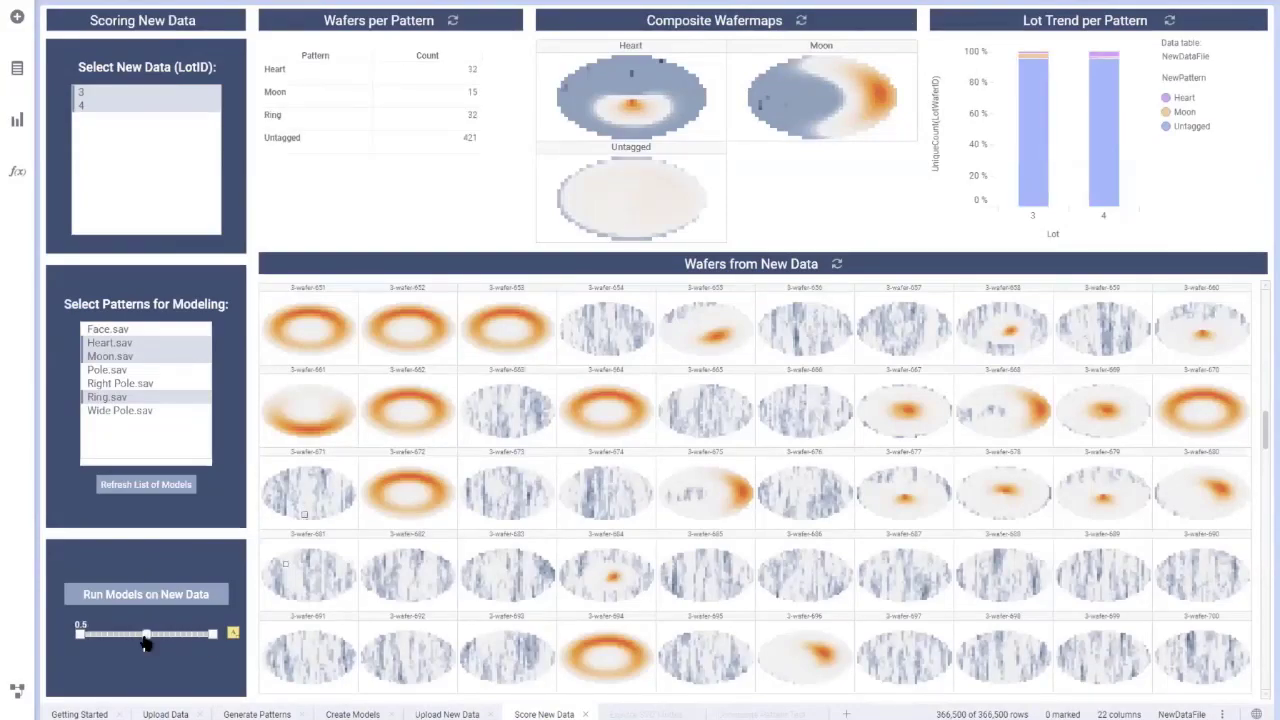
click(672, 714)
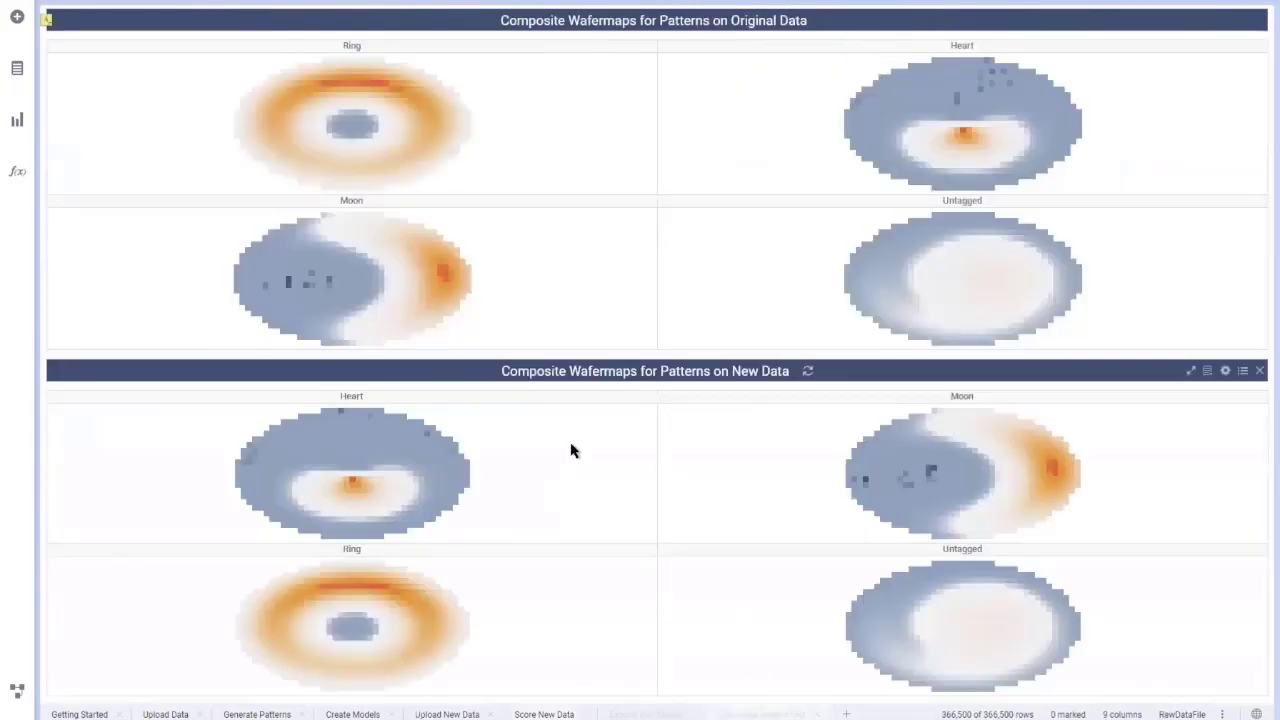